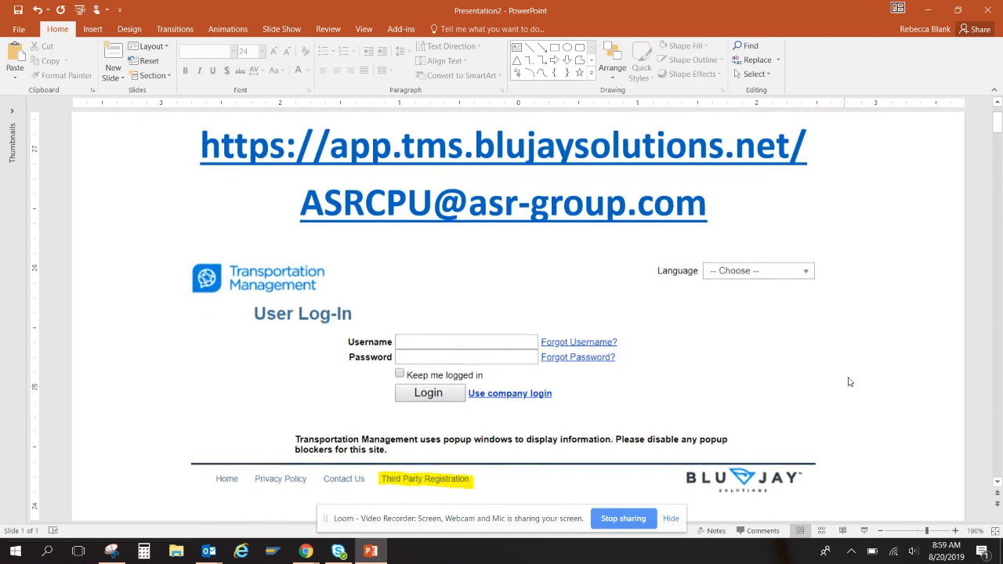
# Review the slide's login page and Third Party Registration form, from the required user and company fields down to the terms acceptance.
pyautogui.scroll(-3, 870, 370)
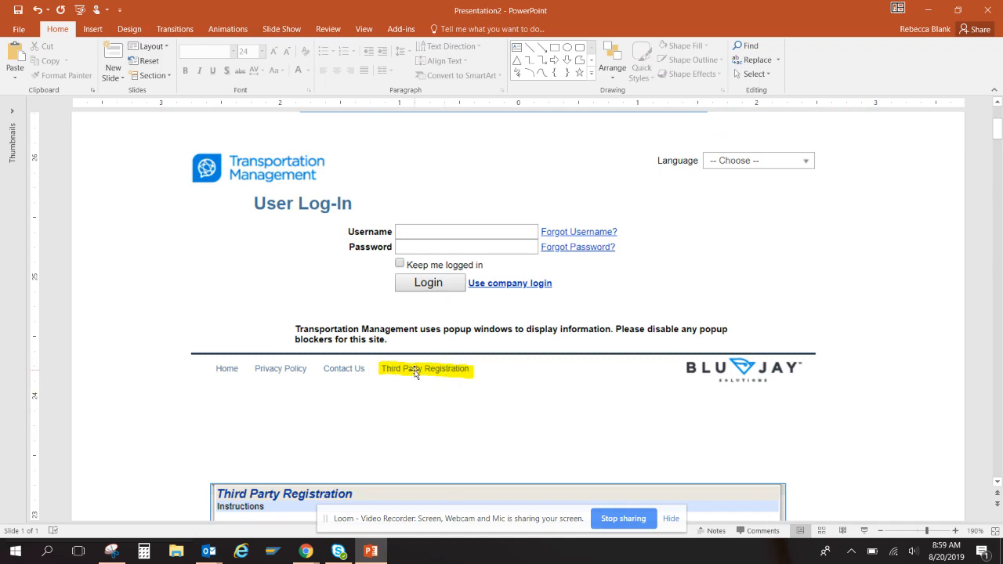
pyautogui.scroll(-5, 415, 373)
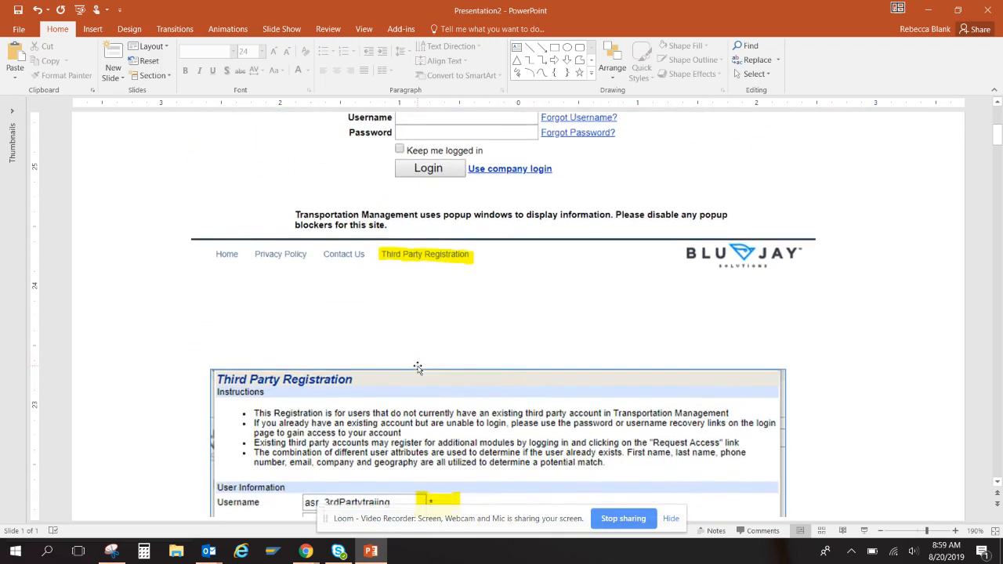
pyautogui.scroll(-4, 418, 367)
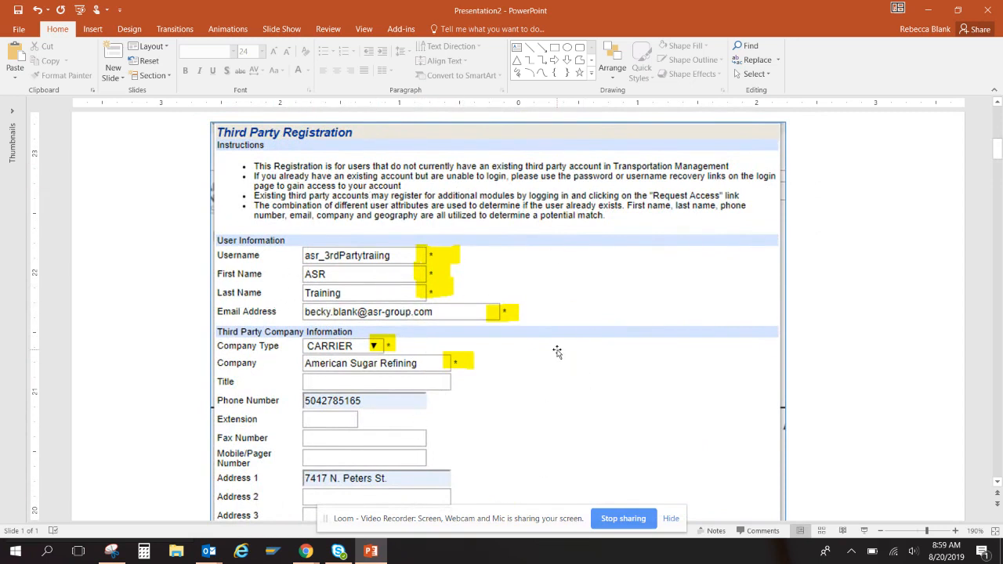
pyautogui.scroll(-1, 556, 352)
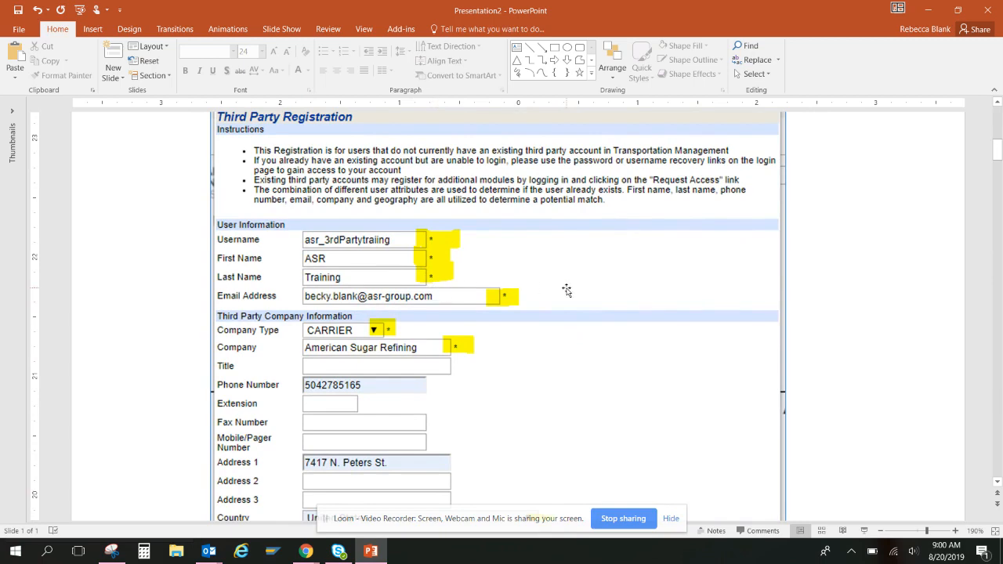
pyautogui.scroll(-5, 567, 290)
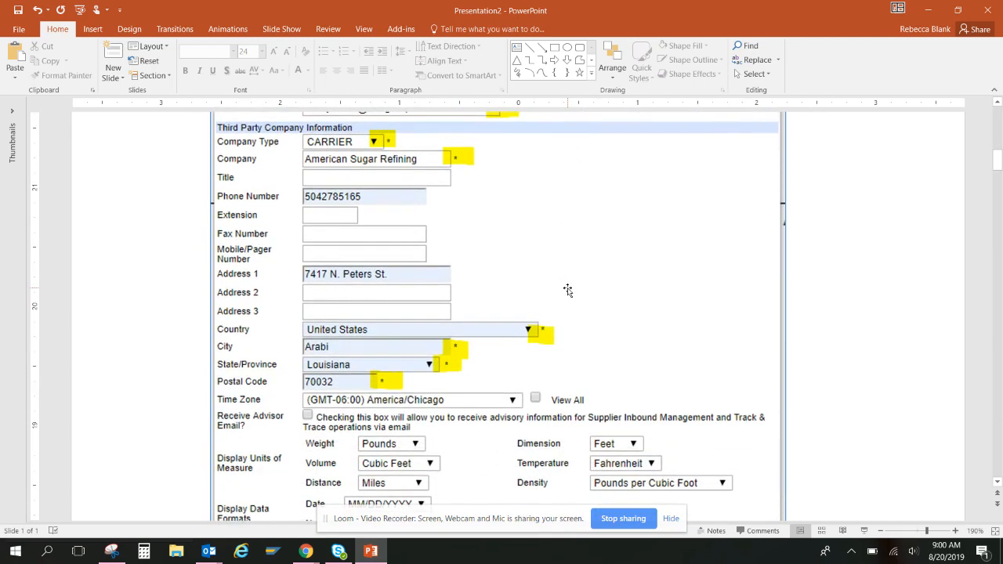
pyautogui.scroll(-3, 567, 290)
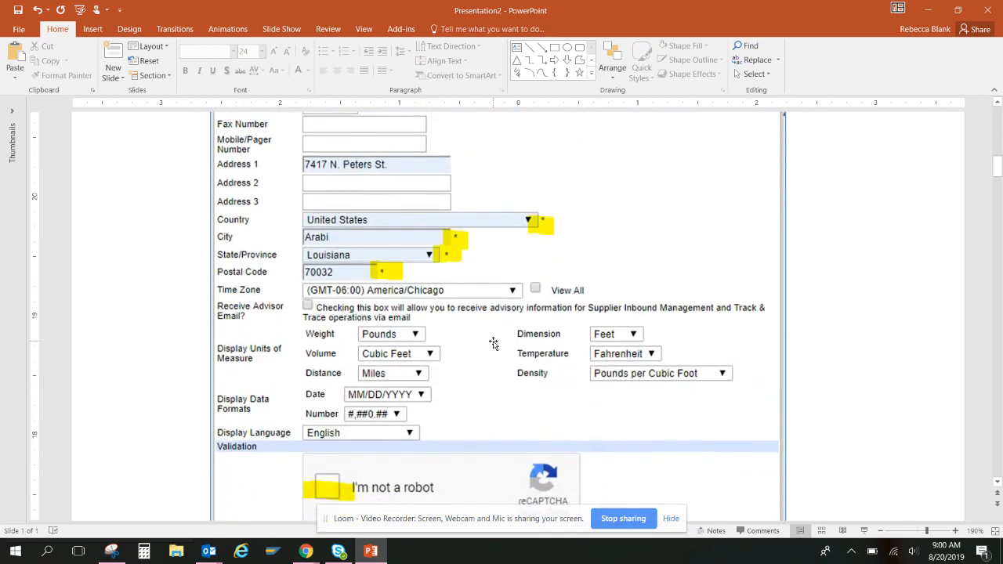
pyautogui.scroll(-1, 494, 343)
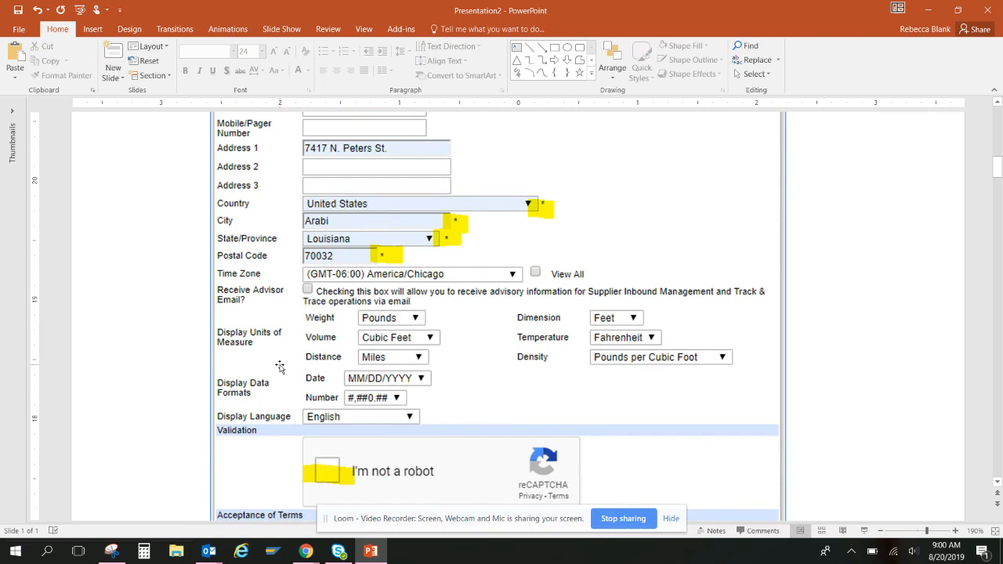
pyautogui.scroll(-1, 280, 366)
pyautogui.scroll(-1, 486, 364)
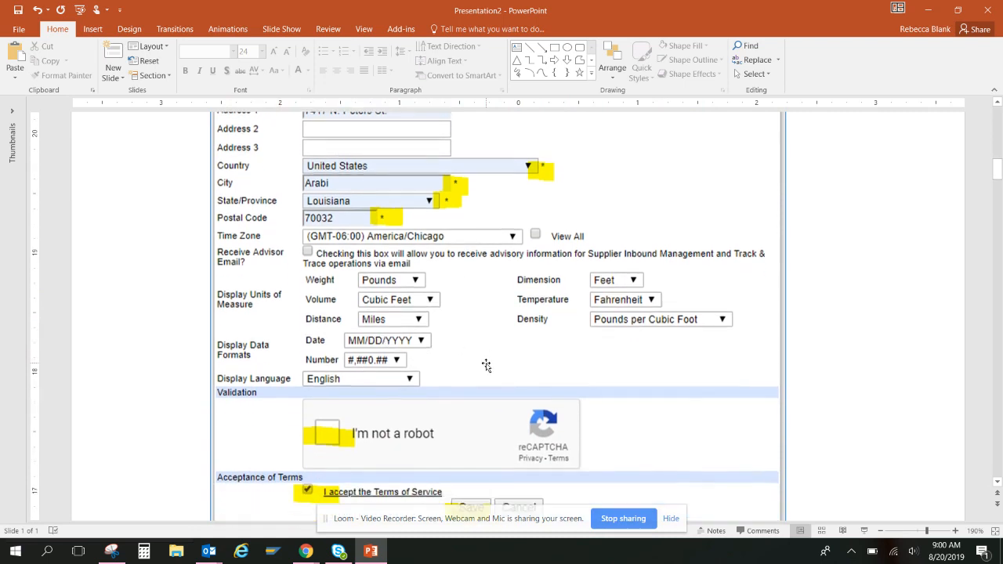
pyautogui.scroll(-1, 423, 370)
pyautogui.scroll(-4, 464, 339)
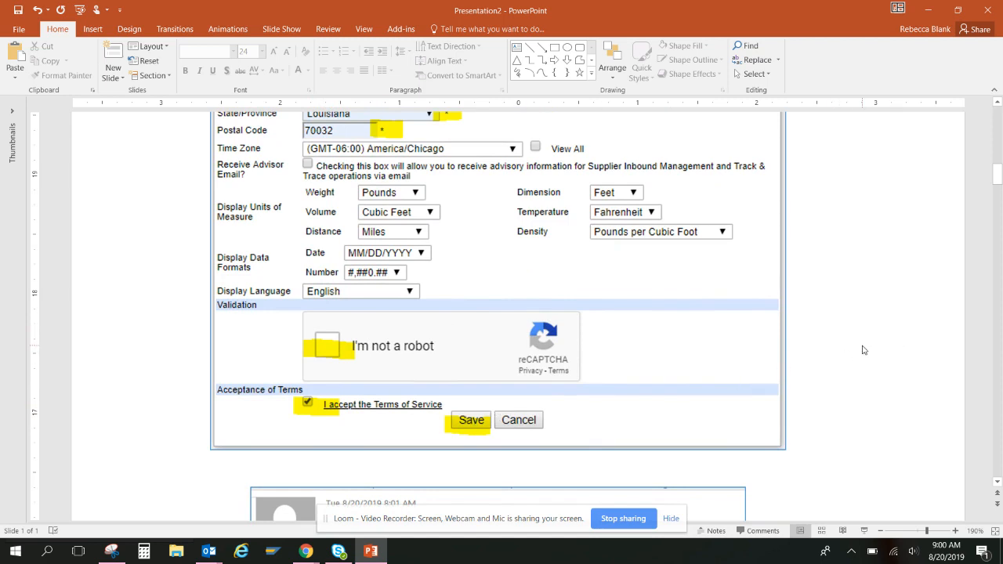
# Review the slide's account-creation email, the password rules for activating the account, and the login screen down to the privacy agreement.
pyautogui.scroll(-5, 851, 343)
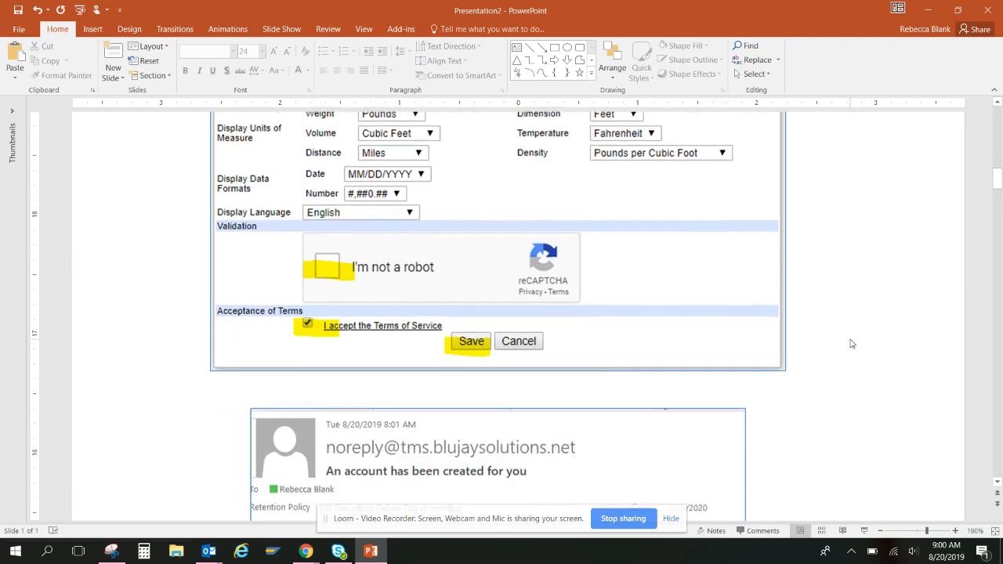
pyautogui.scroll(-4, 852, 344)
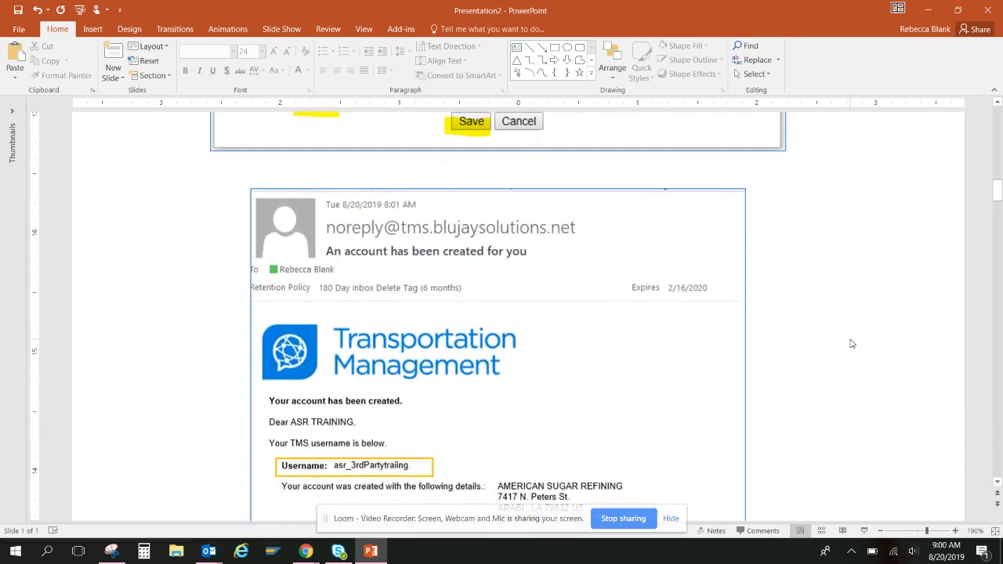
pyautogui.scroll(-2, 852, 344)
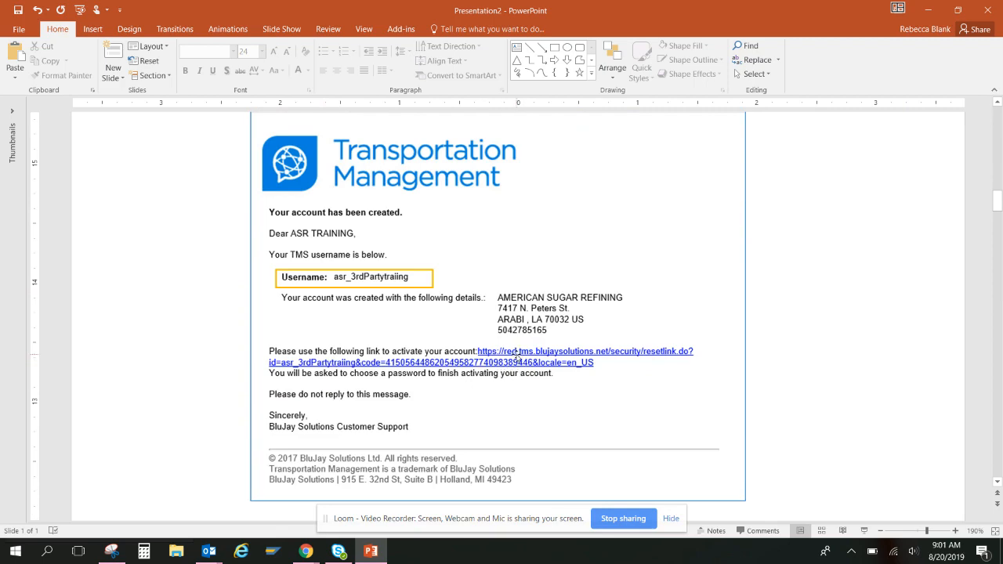
pyautogui.scroll(-8, 516, 356)
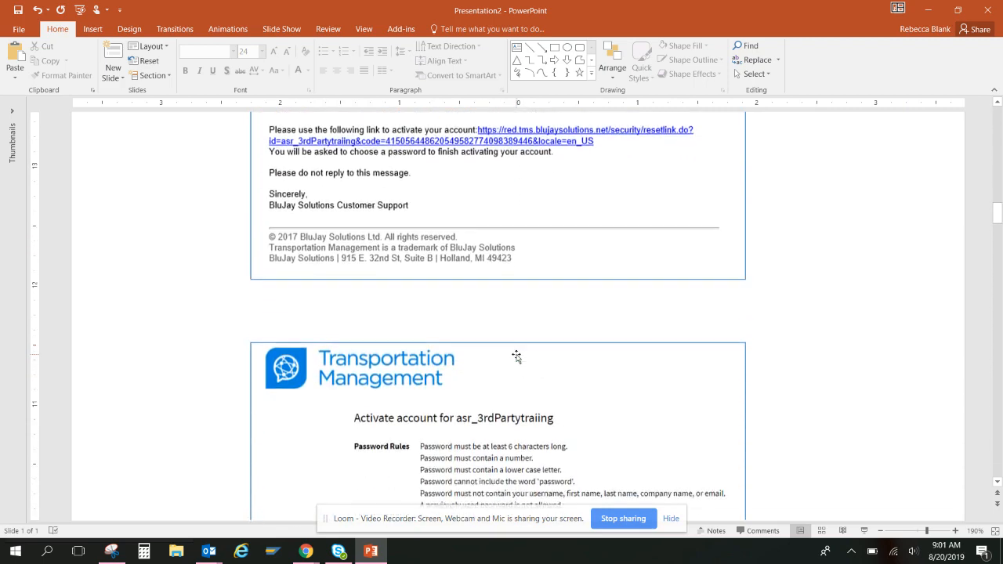
pyautogui.scroll(-4, 516, 357)
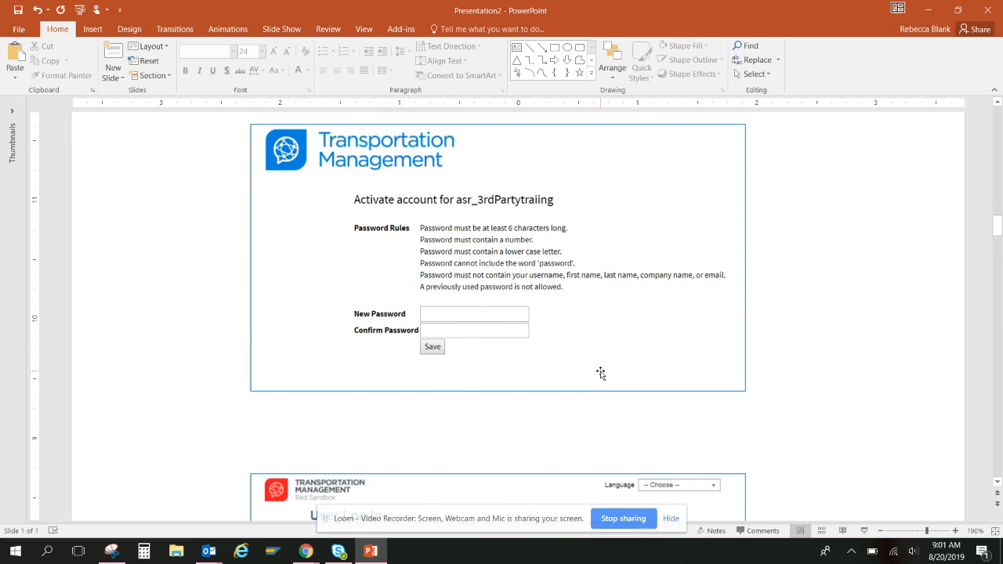
pyautogui.scroll(-5, 786, 363)
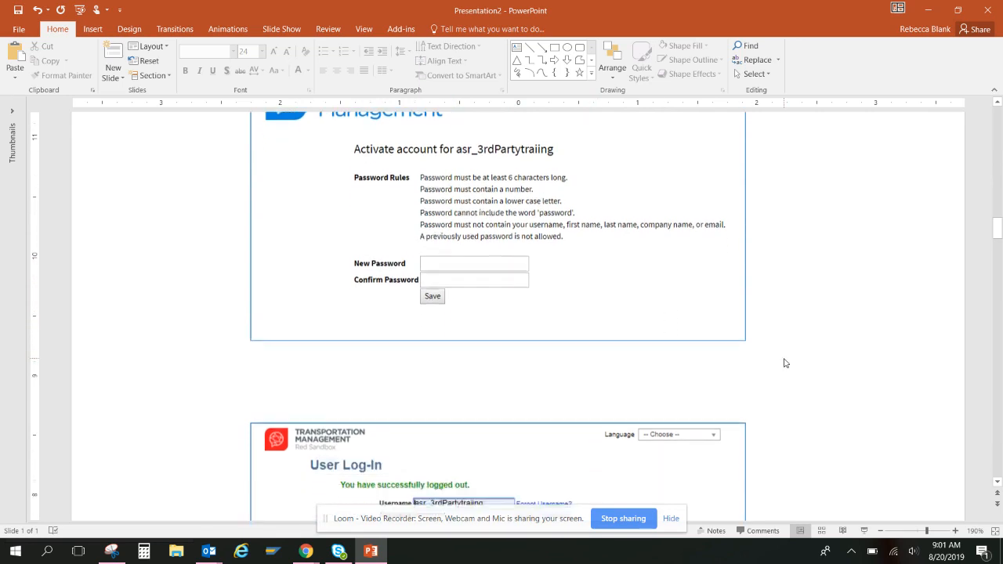
pyautogui.scroll(-3, 786, 363)
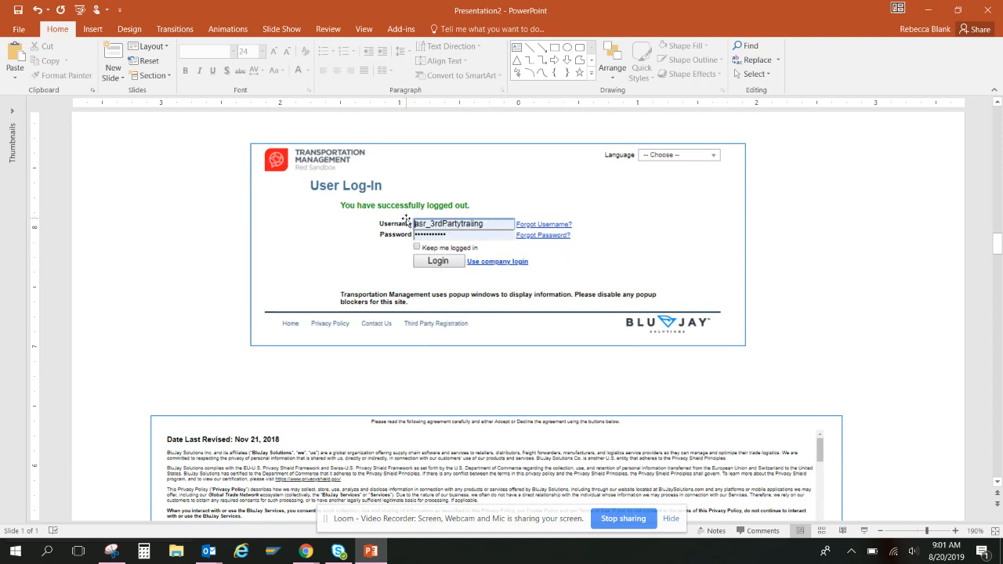
pyautogui.scroll(-5, 609, 259)
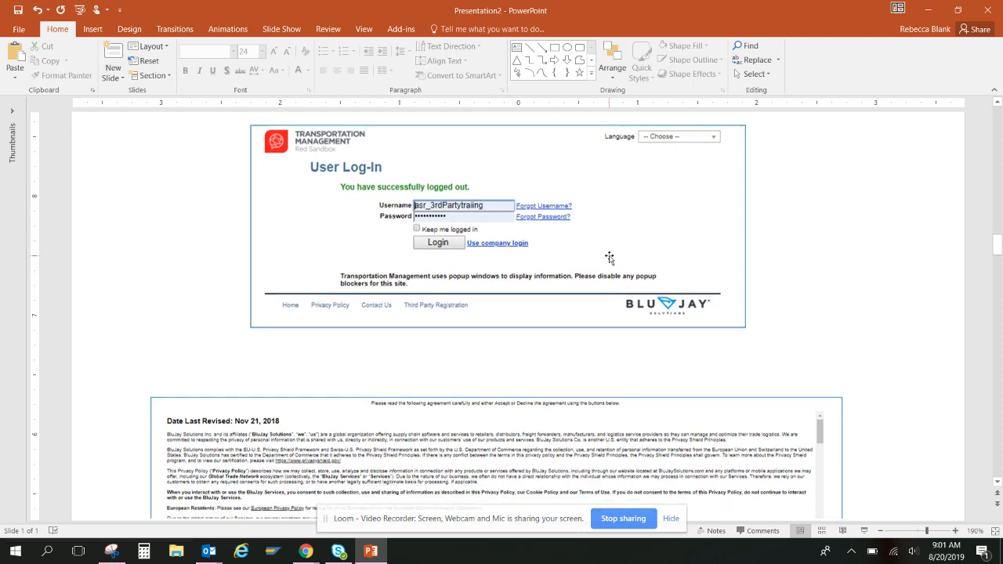
pyautogui.scroll(-2, 610, 259)
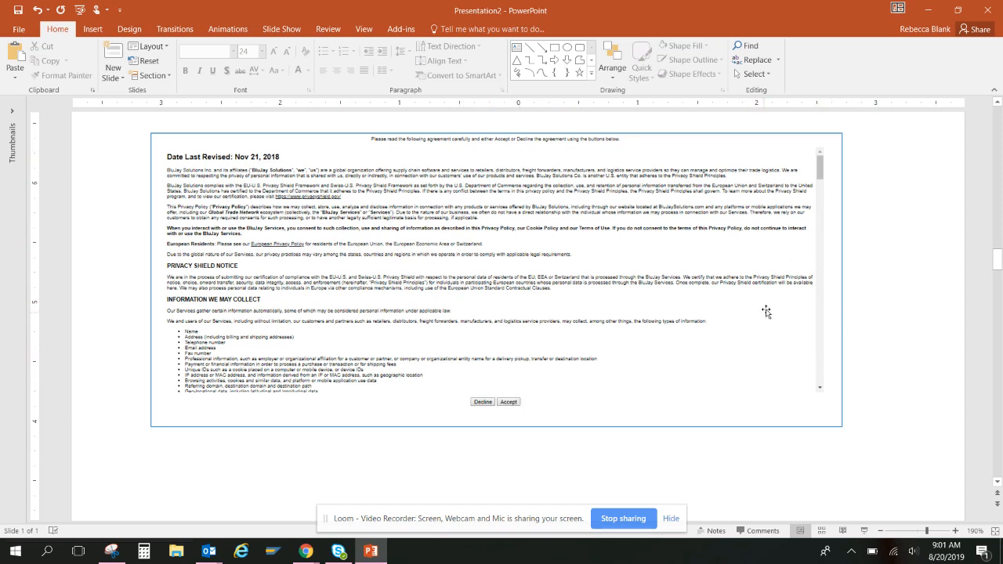
# Review how to request United States appointment scheduling access from American Sugar Refining, through to the approval email on the slide.
pyautogui.scroll(-3, 843, 342)
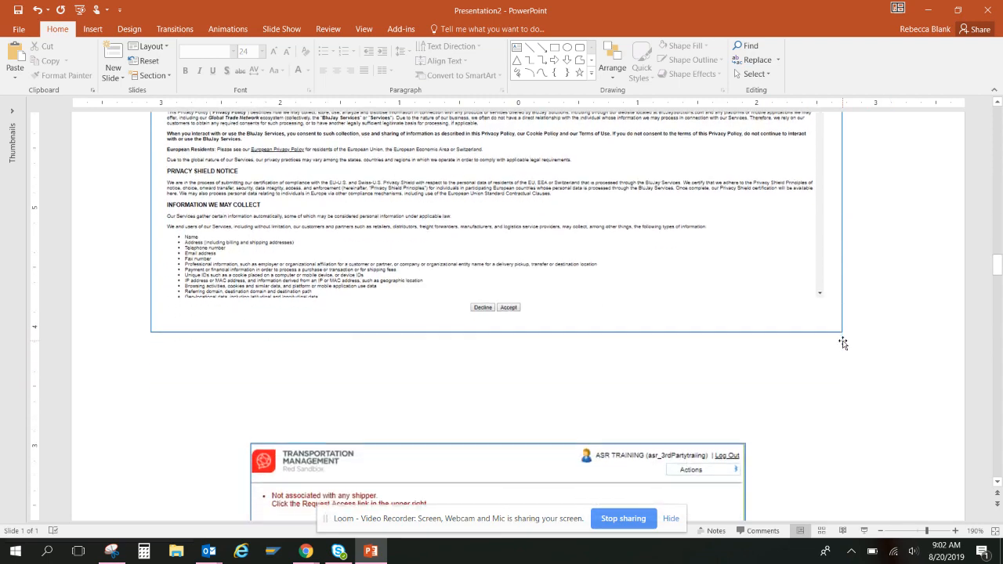
pyautogui.scroll(-4, 843, 342)
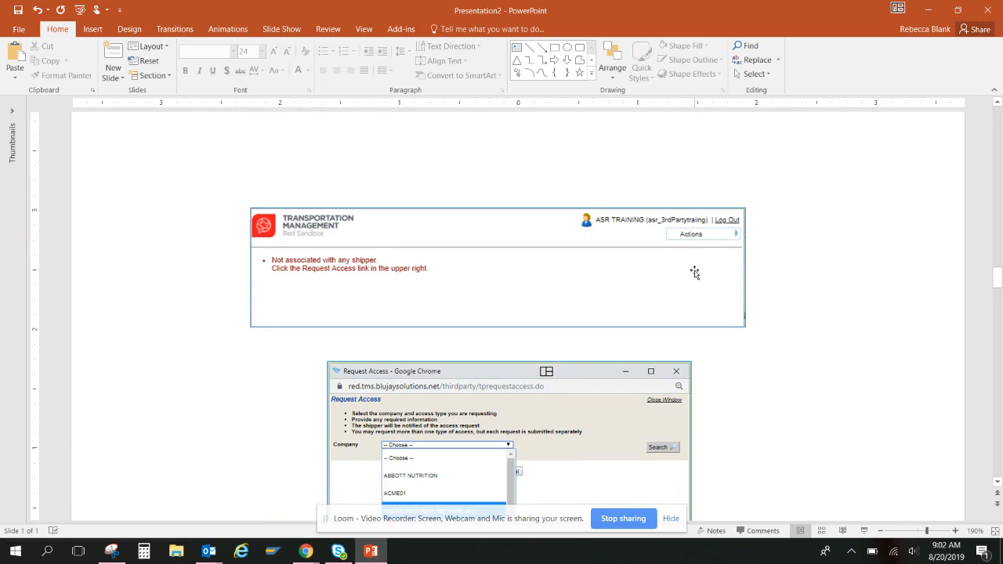
pyautogui.scroll(-5, 698, 281)
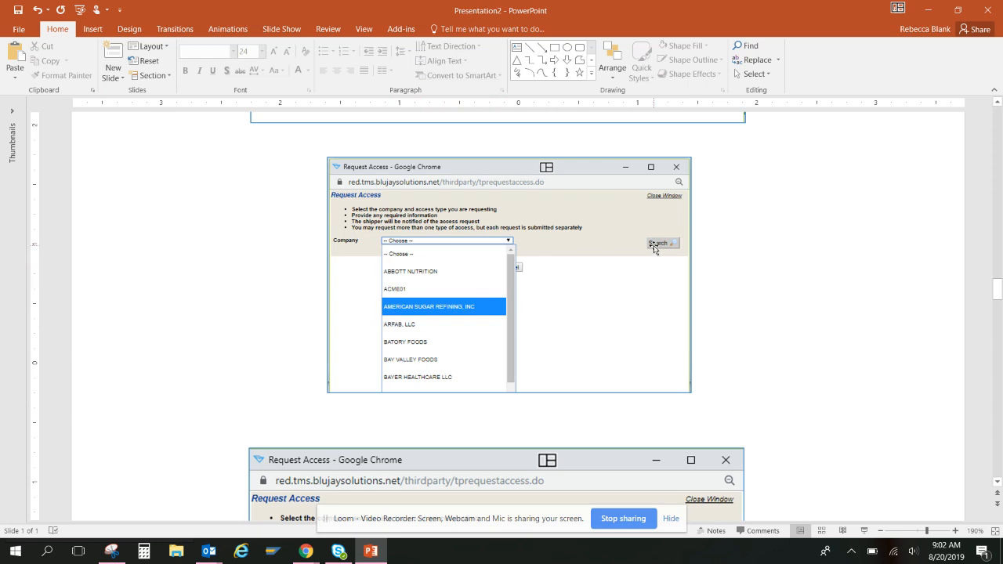
pyautogui.scroll(-5, 812, 333)
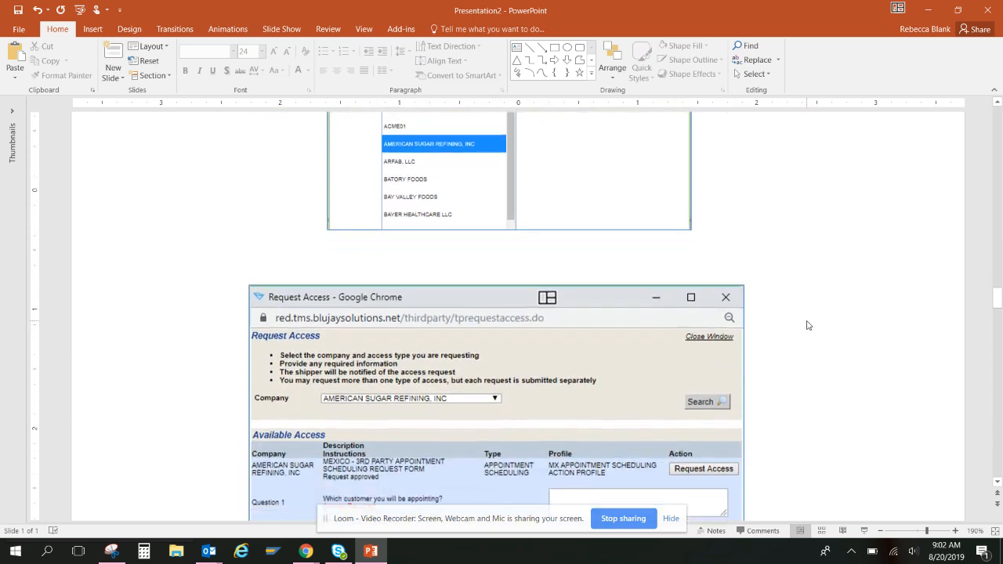
pyautogui.scroll(-3, 808, 326)
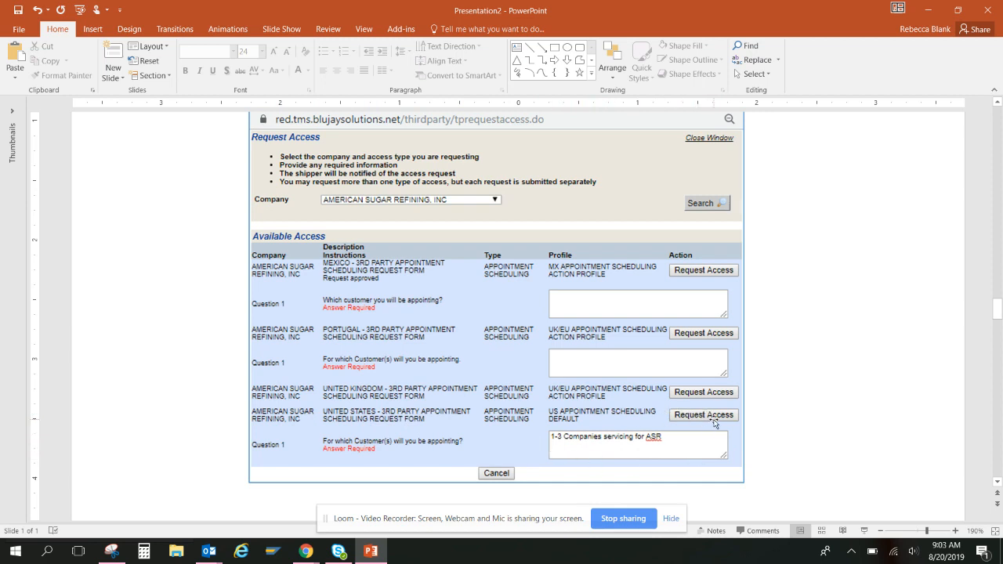
pyautogui.scroll(-5, 776, 324)
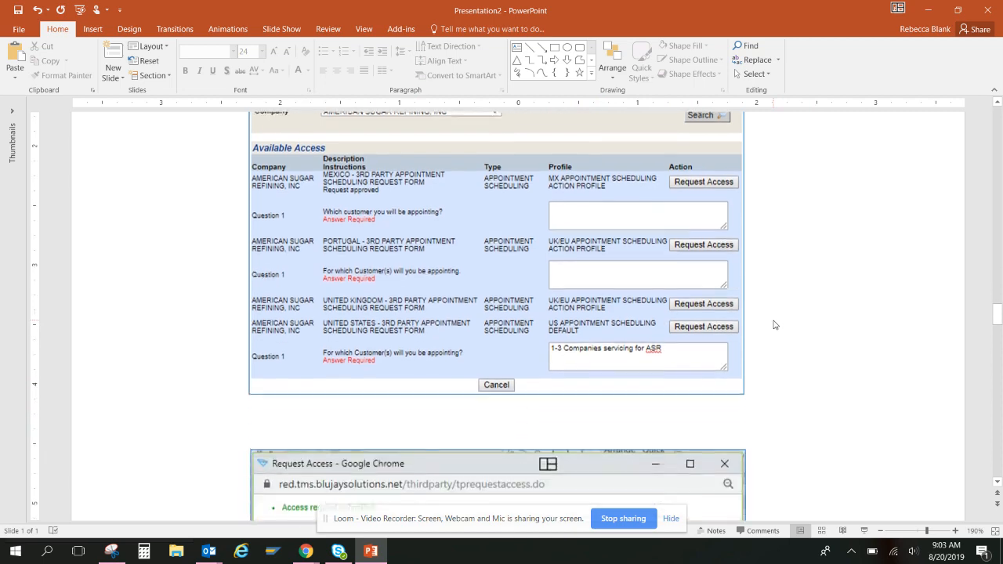
pyautogui.scroll(-6, 823, 321)
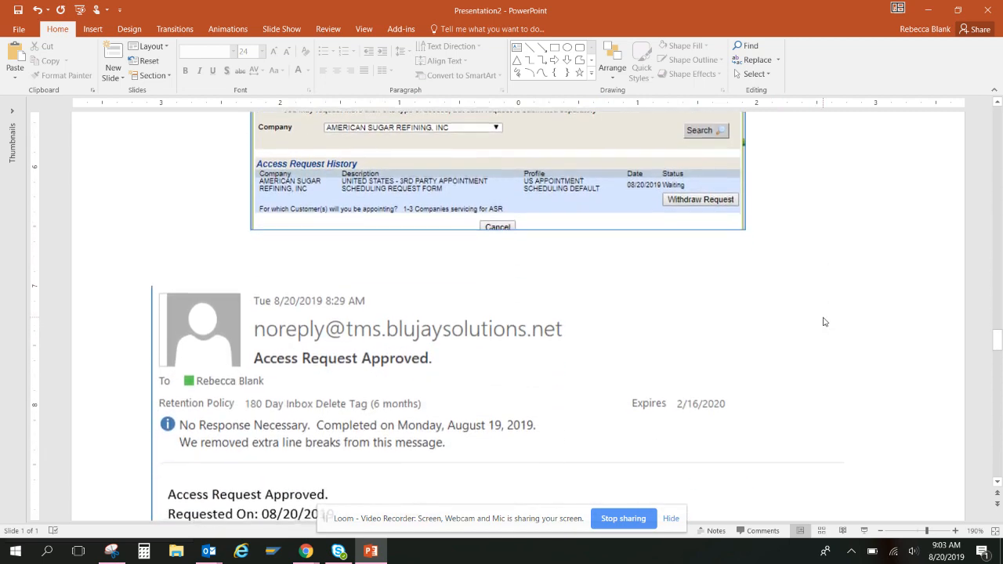
pyautogui.scroll(-1, 824, 322)
pyautogui.scroll(1, 629, 272)
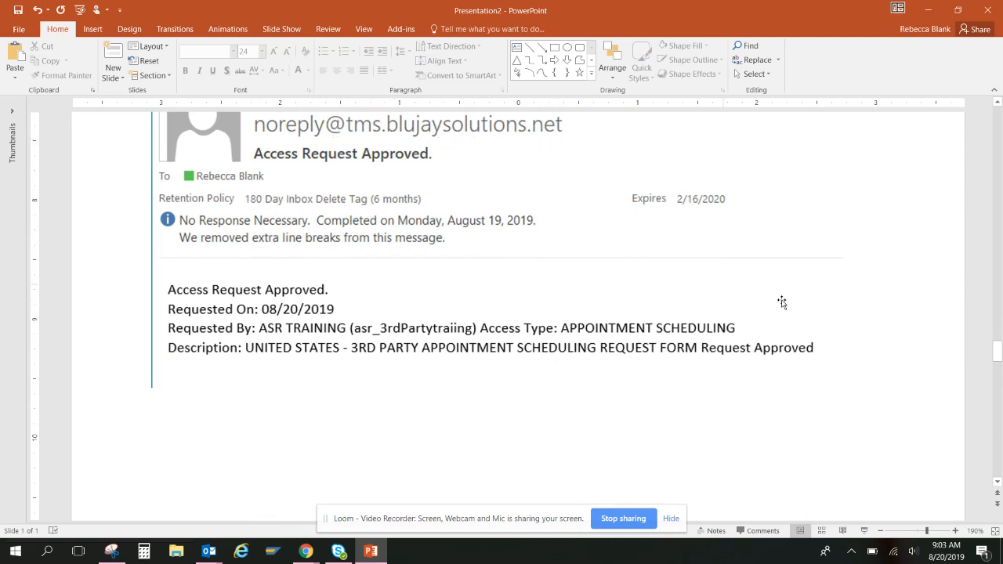
pyautogui.scroll(-5, 904, 301)
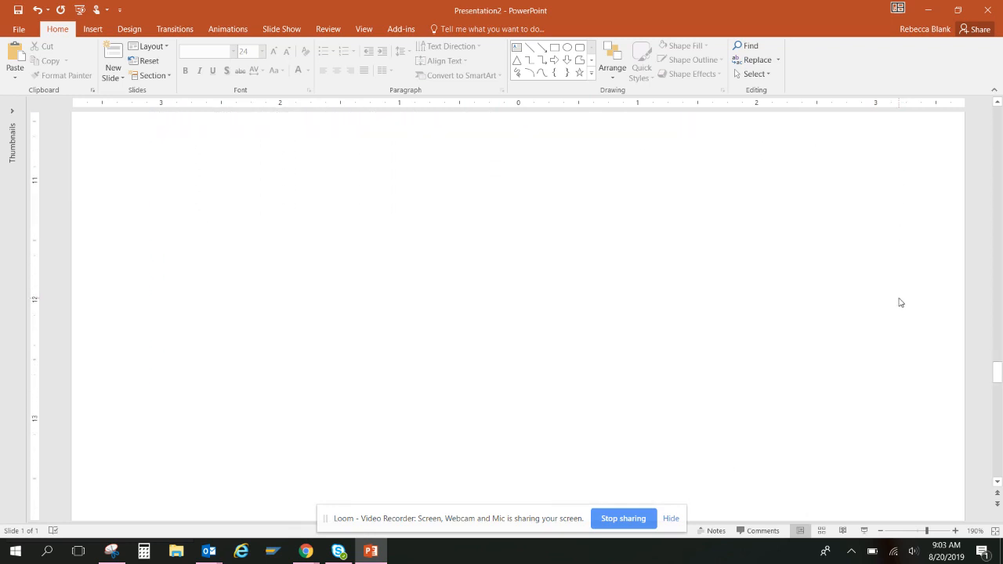
# Switch to Chrome, log in to Transportation Management with the prefilled credentials, and briefly highlight the account and operation line.
pyautogui.hotkey('alt', 'Tab')
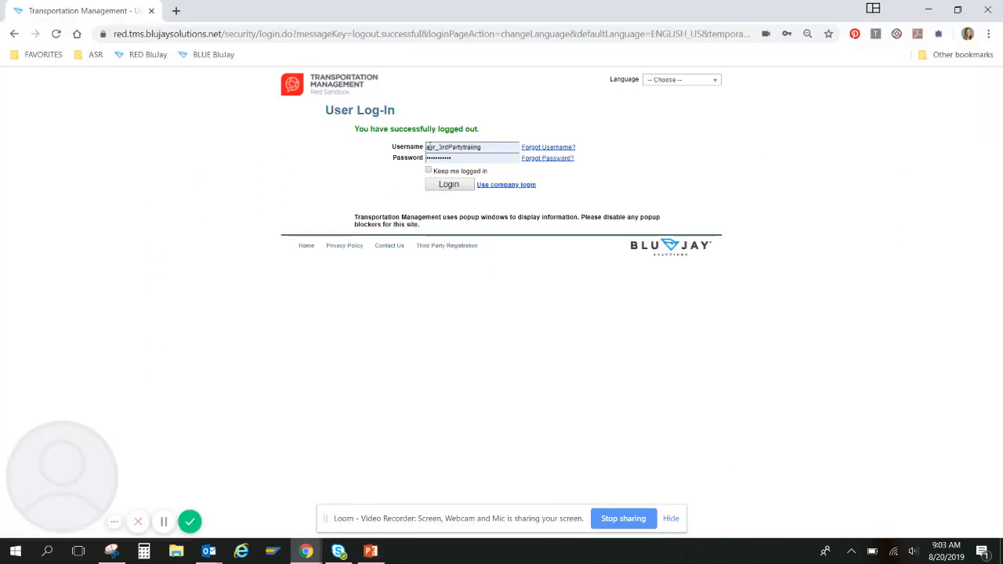
pyautogui.click(460, 187)
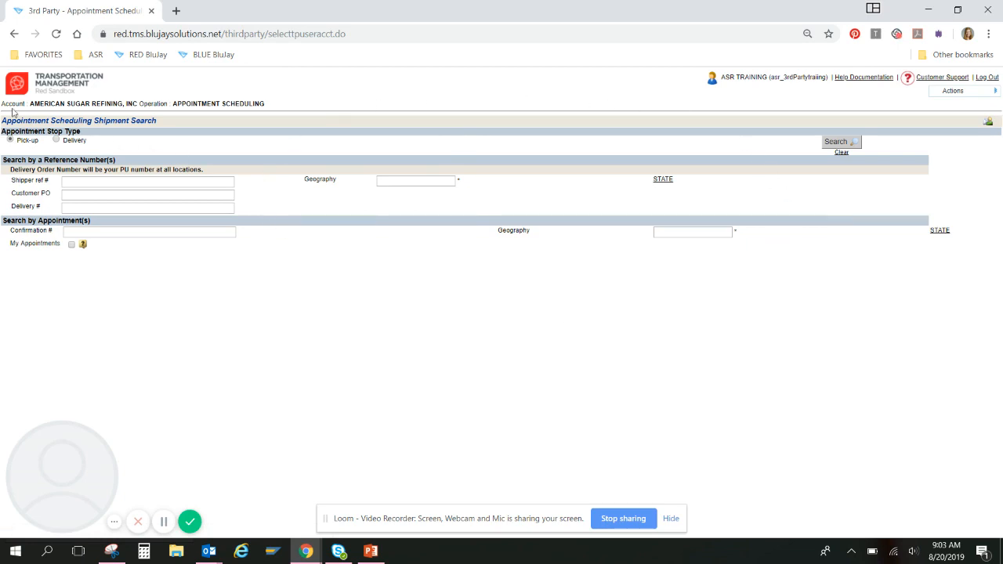
pyautogui.moveTo(22, 107); pyautogui.dragTo(167, 112)
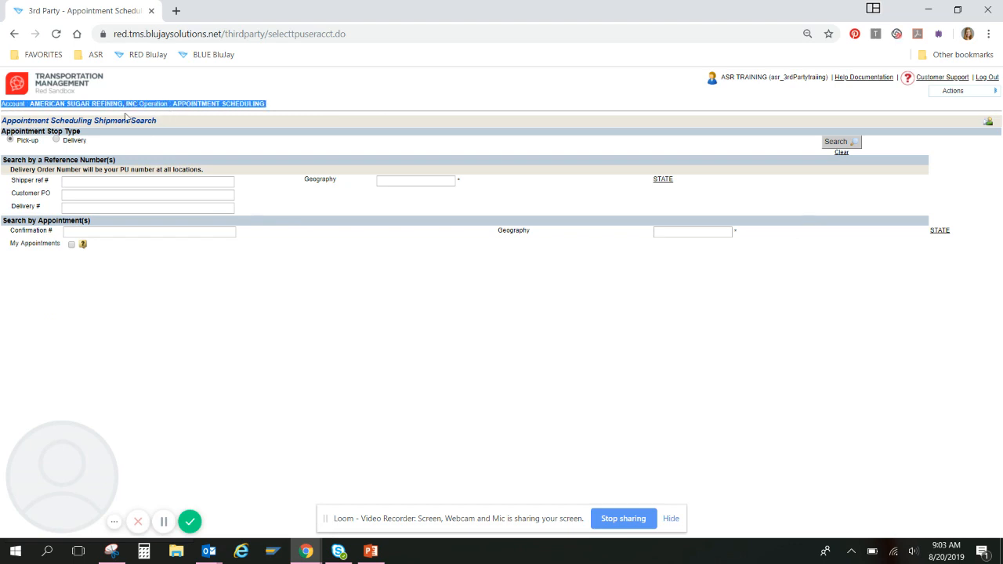
pyautogui.click(204, 123)
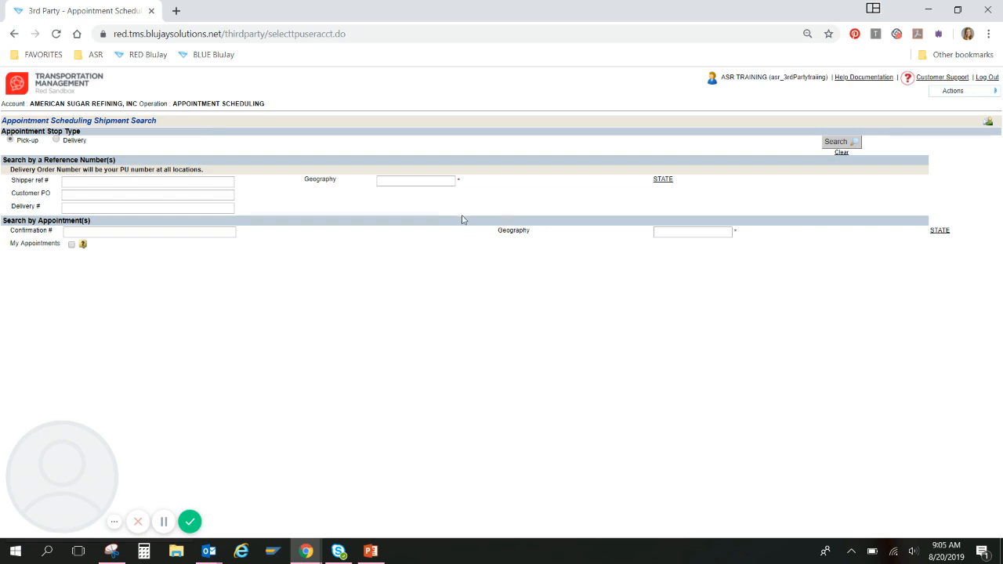
# Create a third-party advisor described as ASR NOTIFICATIONS with all appointment events selected, and save it.
pyautogui.click(952, 91)
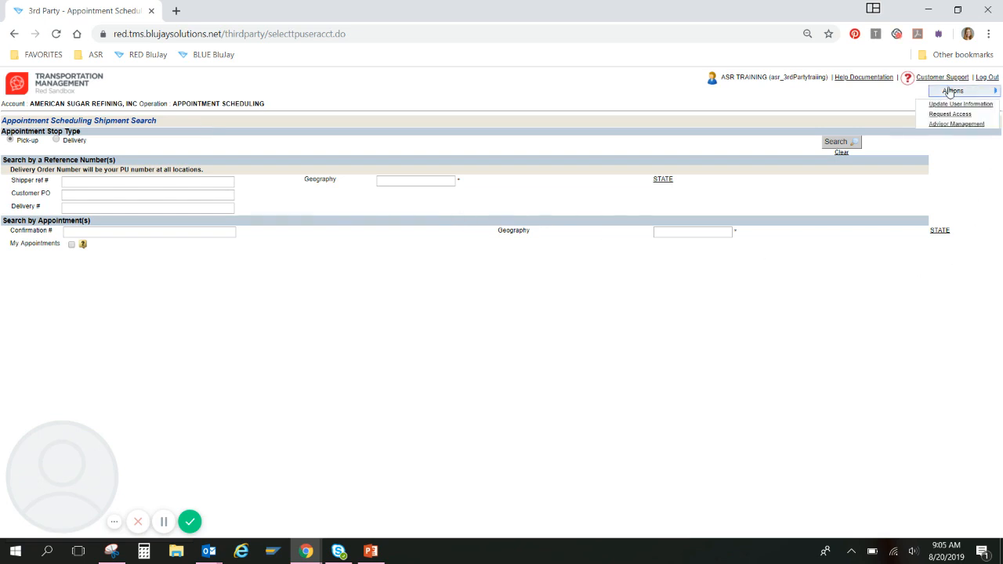
pyautogui.click(939, 124)
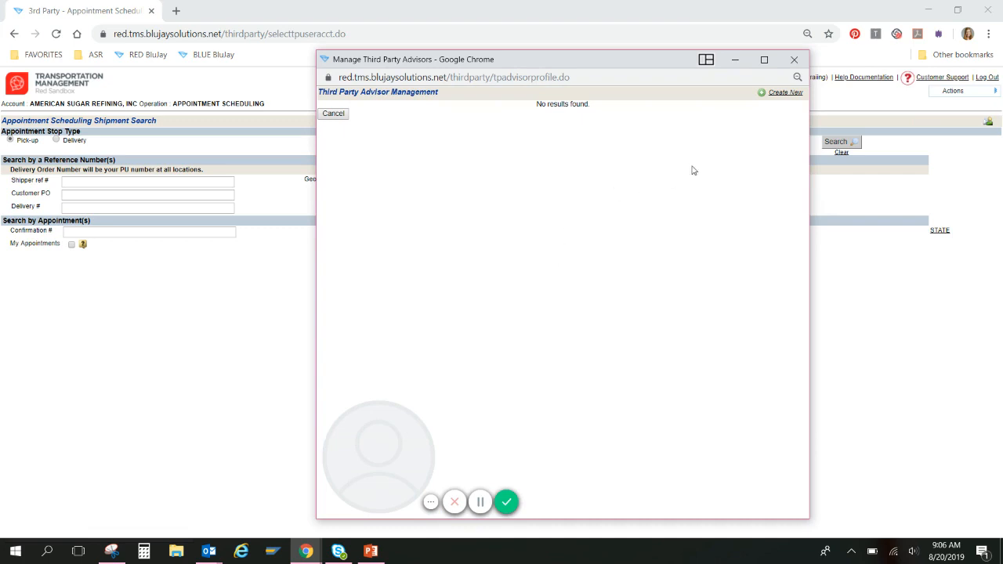
pyautogui.click(781, 93)
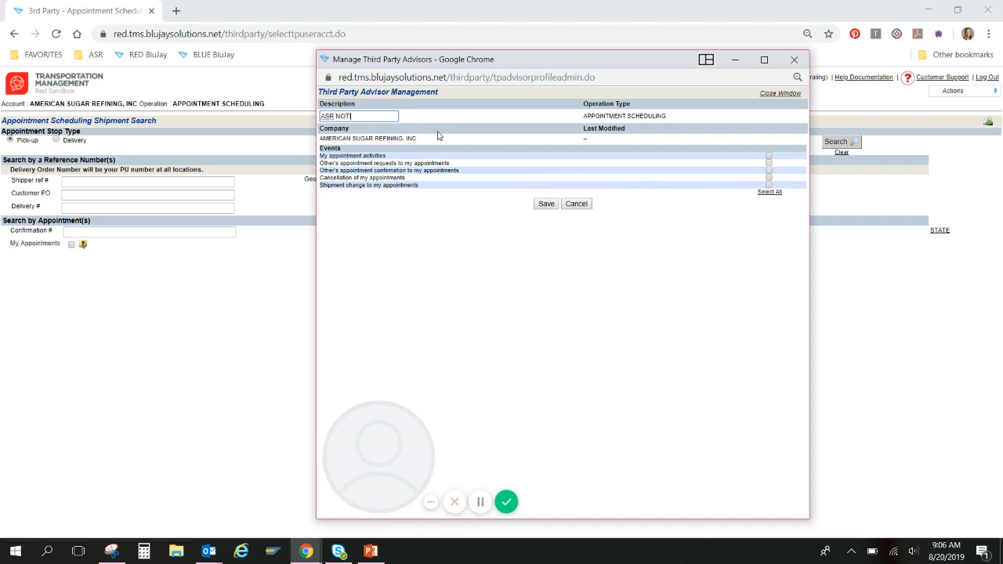
pyautogui.write('ATIONS')
pyautogui.click(769, 192)
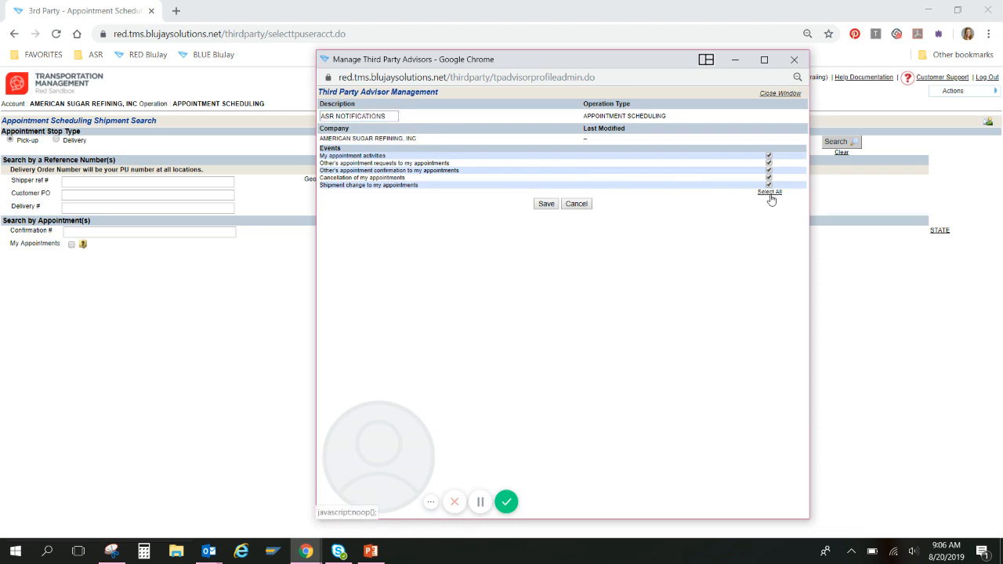
pyautogui.click(547, 206)
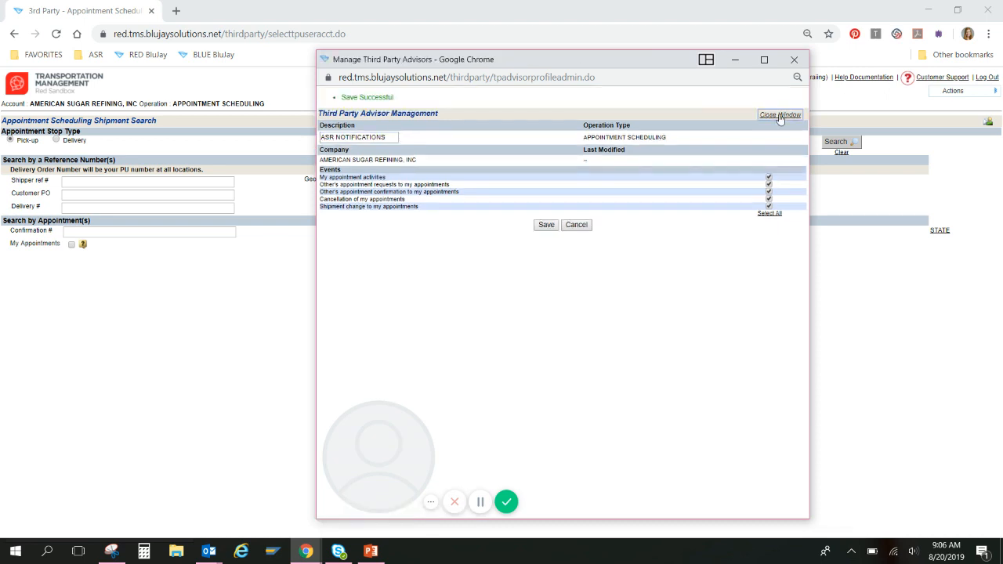
# Search for pick-up shipments using the saved set of four shipper reference numbers with geography LA, and review the existing appointment's date and status.
pyautogui.click(130, 183)
pyautogui.press('Down')
pyautogui.press('Down')
pyautogui.press('Return')
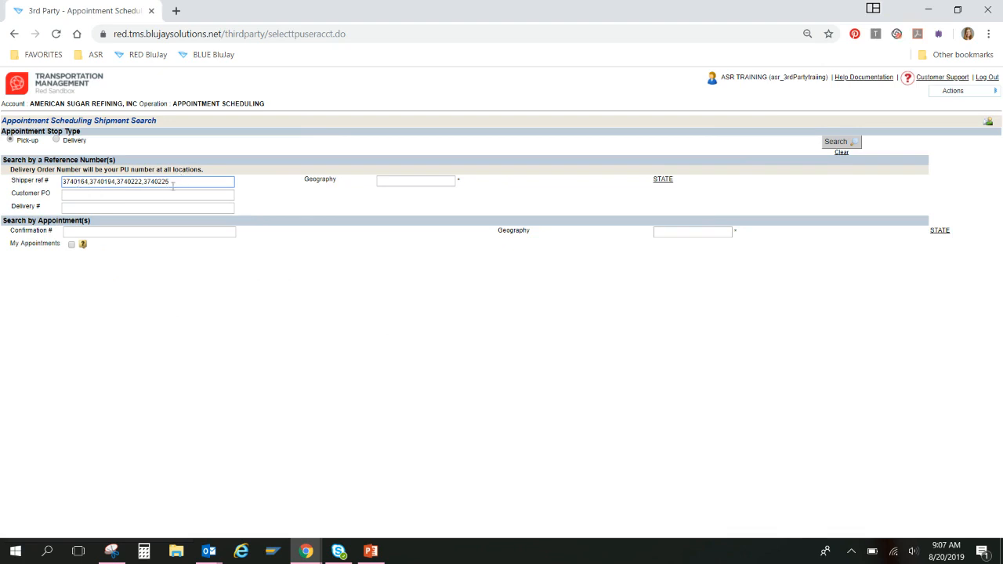
pyautogui.click(85, 194)
pyautogui.click(264, 205)
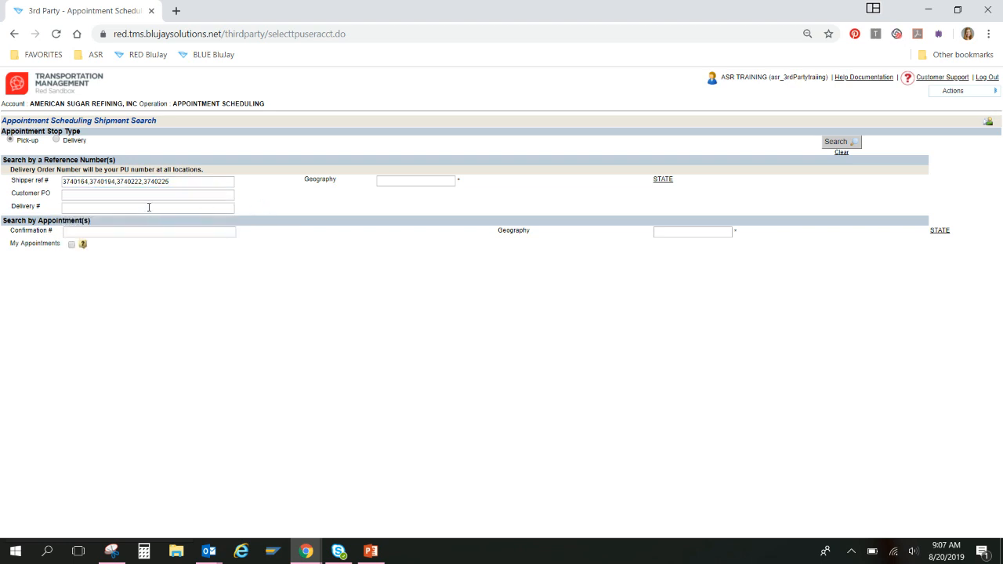
pyautogui.click(387, 182)
pyautogui.click(385, 200)
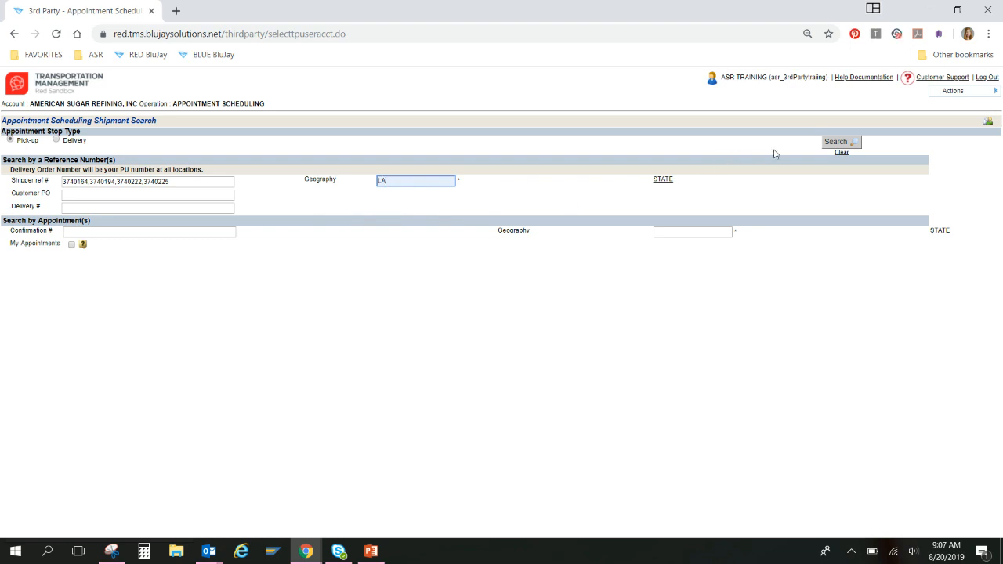
pyautogui.click(836, 142)
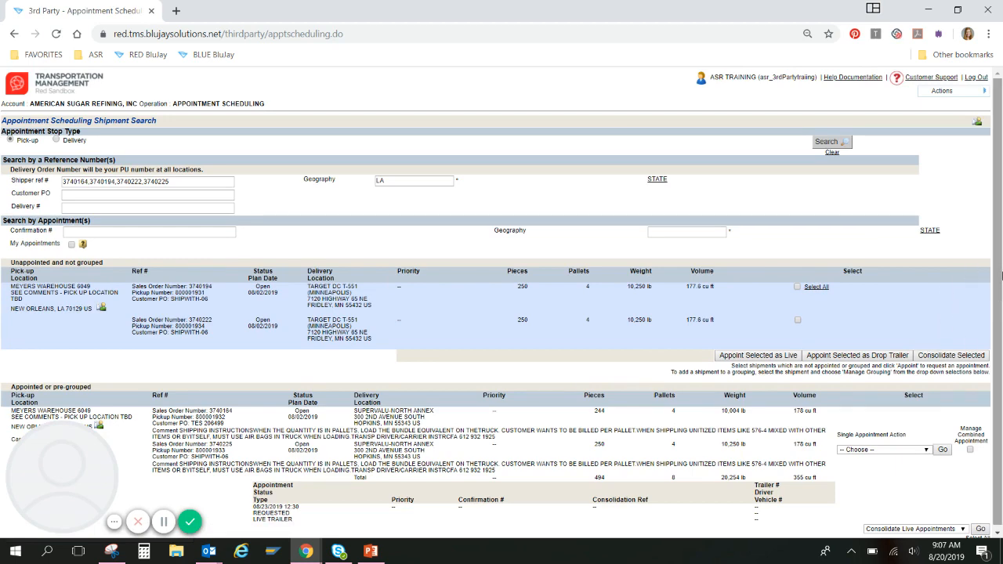
pyautogui.scroll(-1, 997, 268)
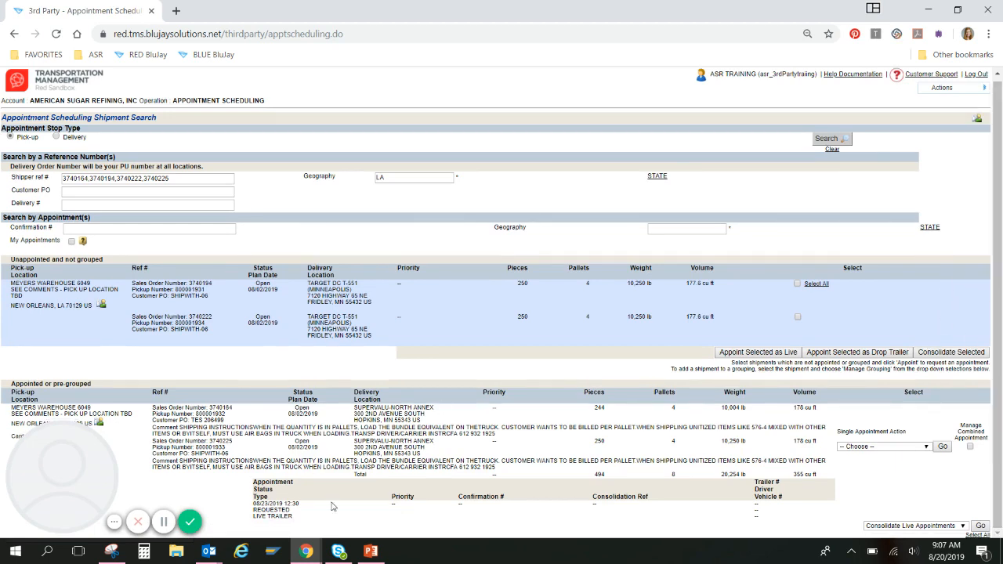
pyautogui.moveTo(301, 514); pyautogui.dragTo(258, 504)
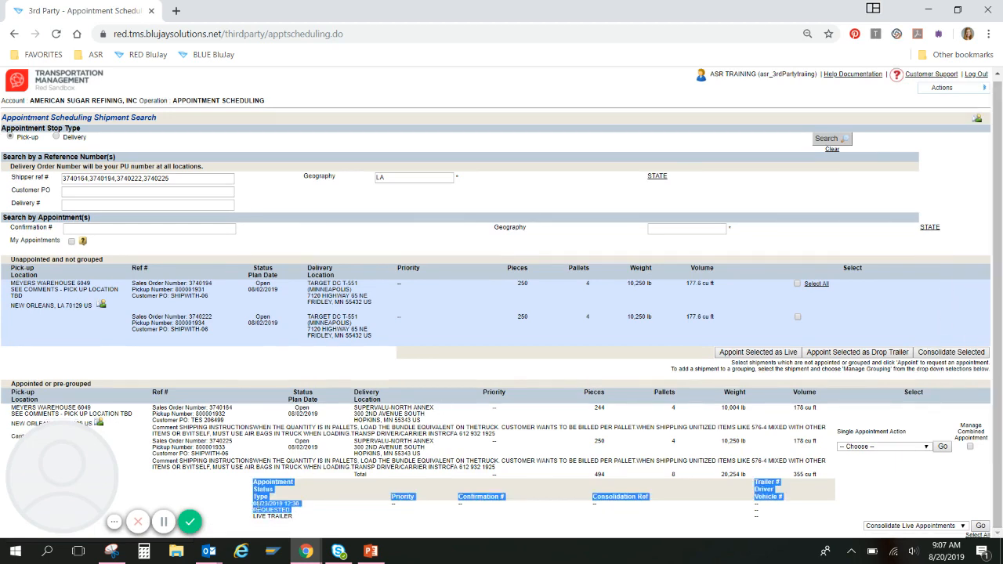
pyautogui.click(309, 513)
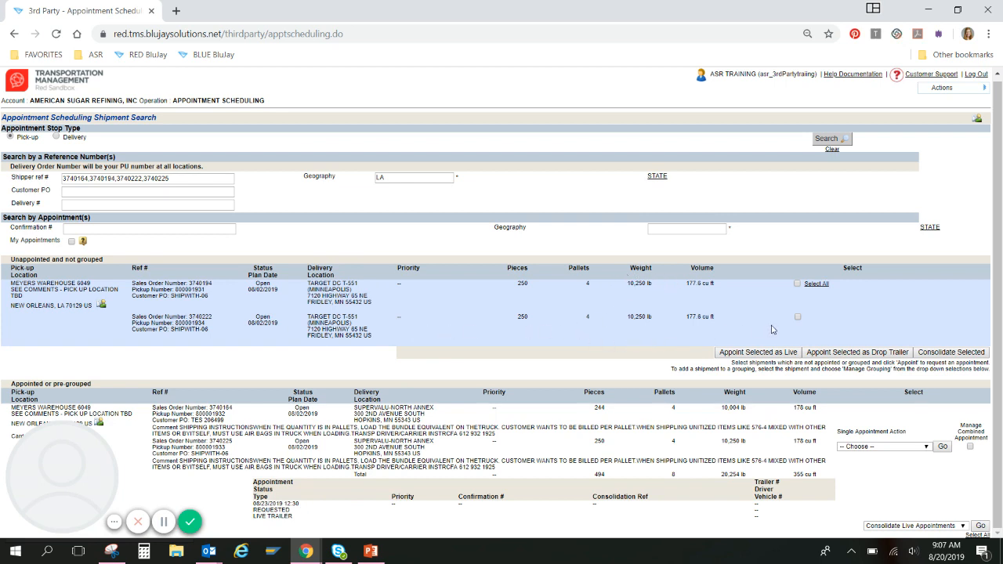
# Select both unappointed shipments going to Target DC T-551 and consolidate them.
pyautogui.click(797, 284)
pyautogui.click(797, 317)
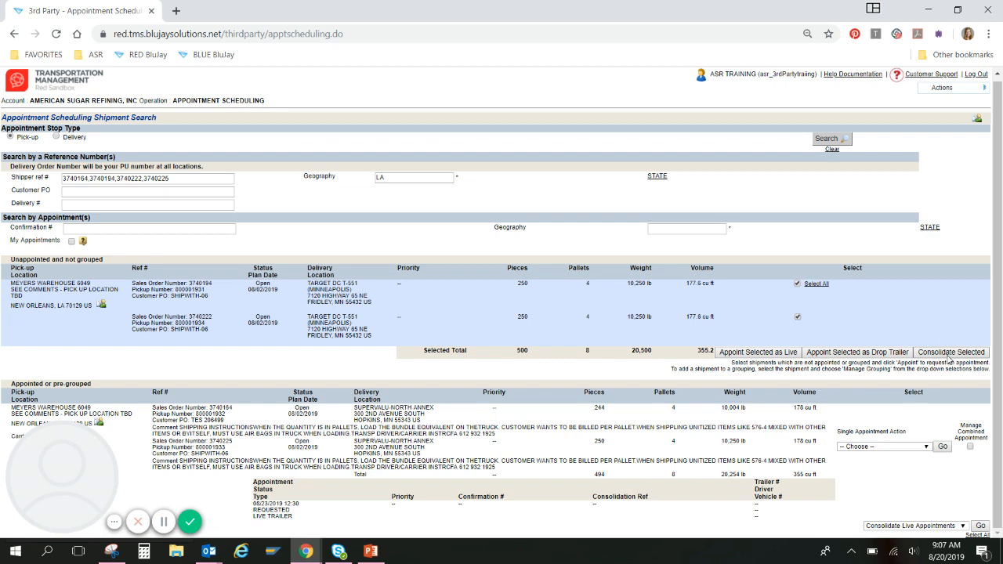
pyautogui.click(949, 354)
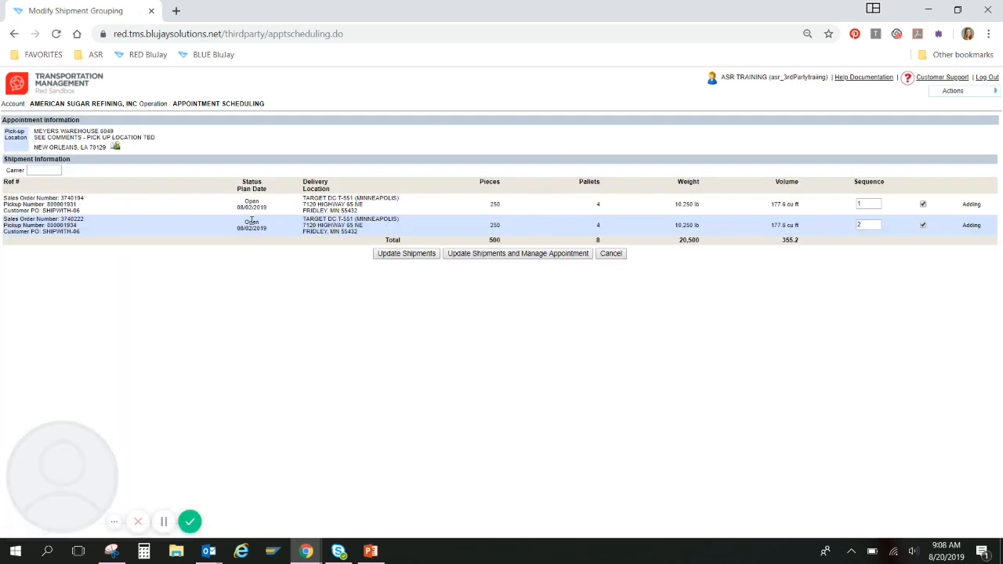
# Set the first shipment's sequence to 2 and the second's to 1, and update the shipments while proceeding to manage their appointment.
pyautogui.doubleClick(860, 204)
pyautogui.write('2')
pyautogui.doubleClick(868, 227)
pyautogui.write('1')
pyautogui.click(849, 253)
pyautogui.click(527, 257)
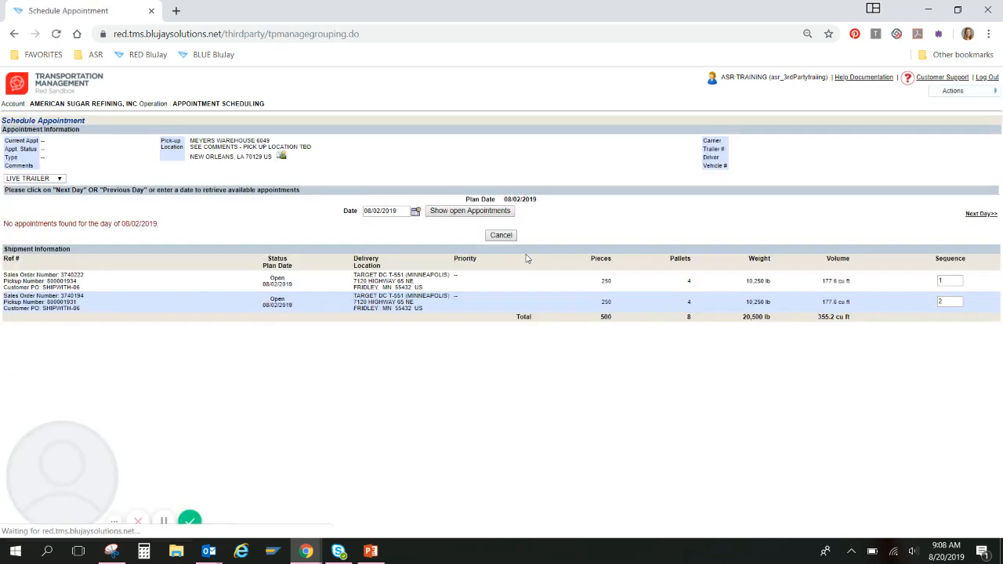
# Request a live trailer appointment for 08/28/2019 at 14:00 with carrier XXXX, and return to the previous shipment search.
pyautogui.click(416, 211)
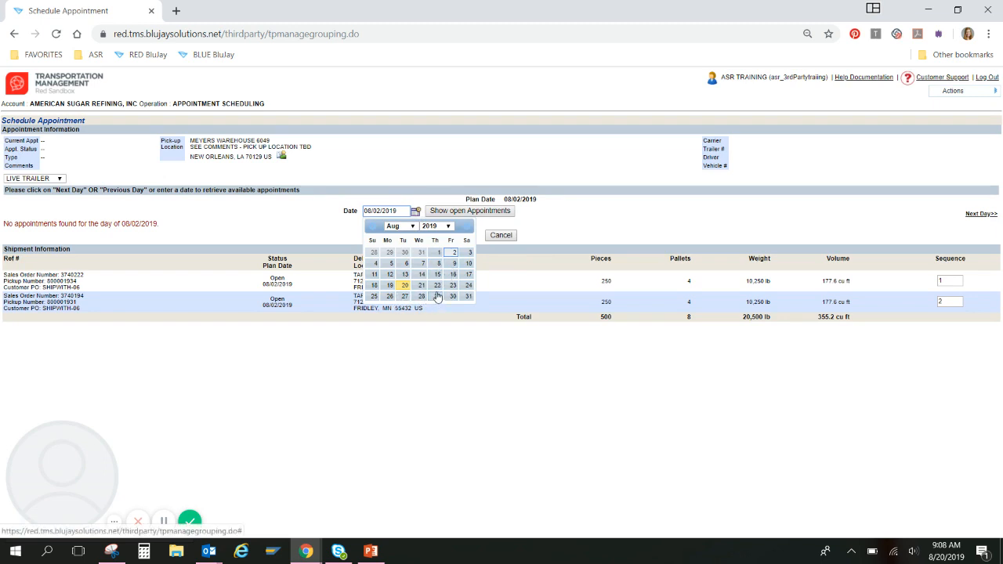
pyautogui.click(422, 297)
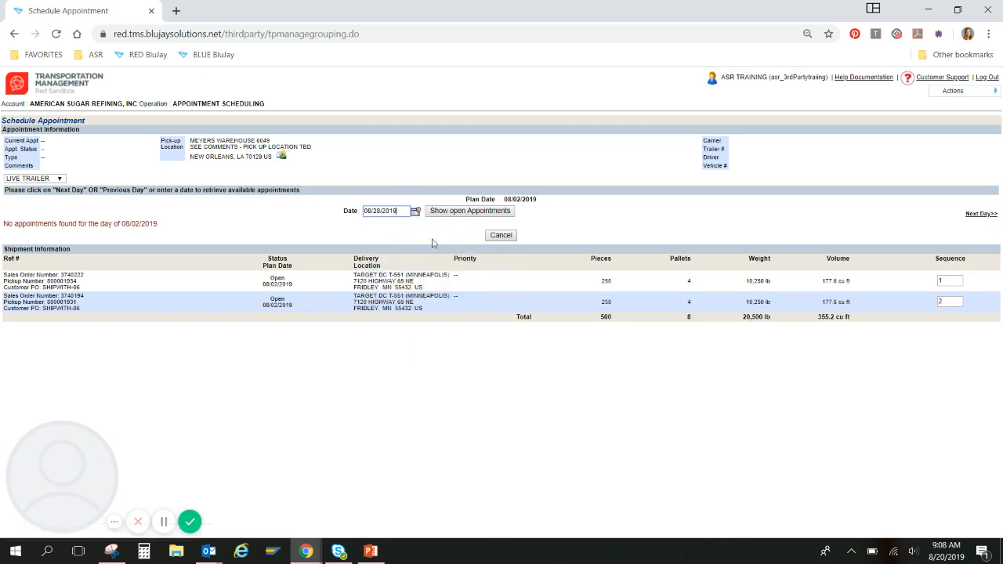
pyautogui.click(469, 211)
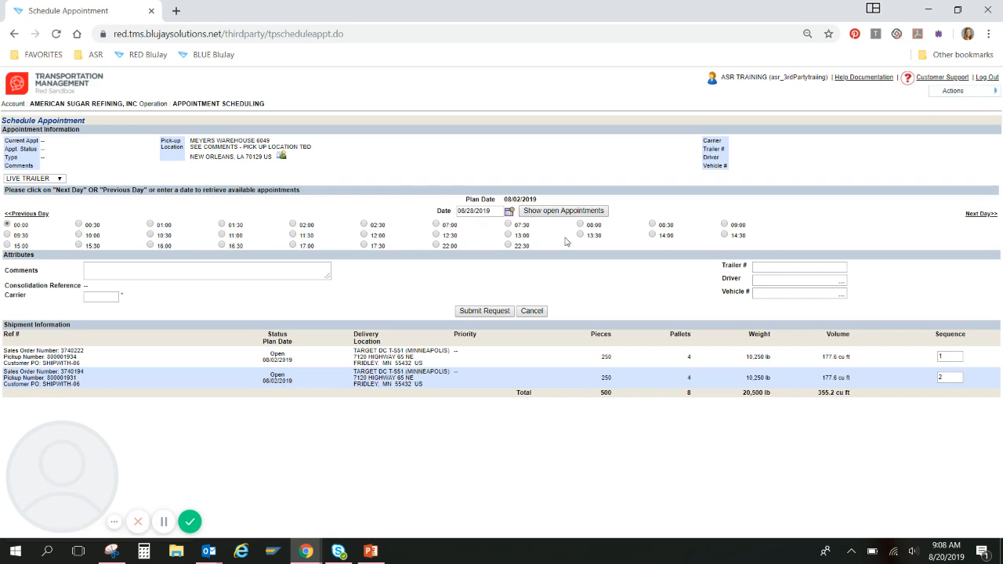
pyautogui.click(652, 235)
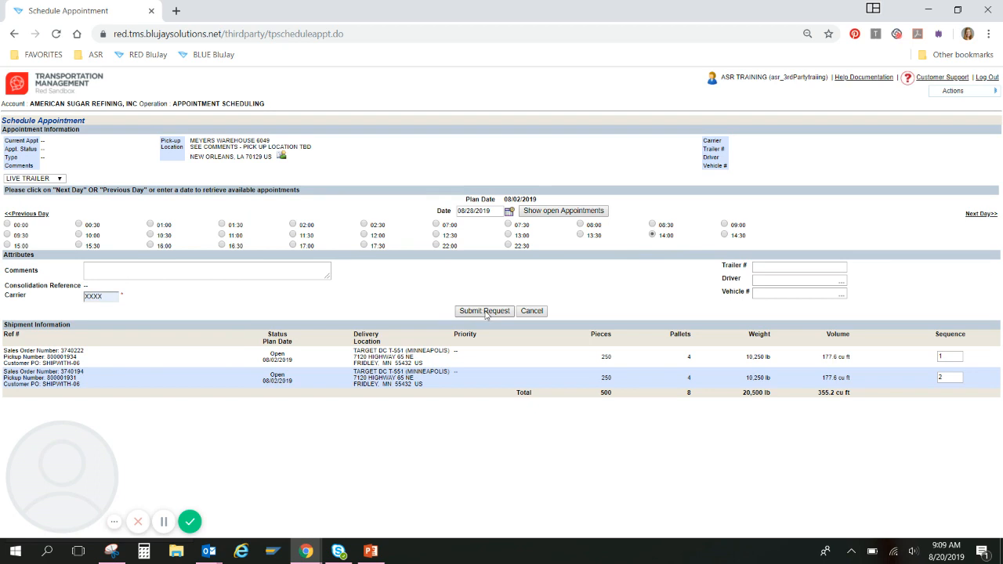
pyautogui.click(484, 311)
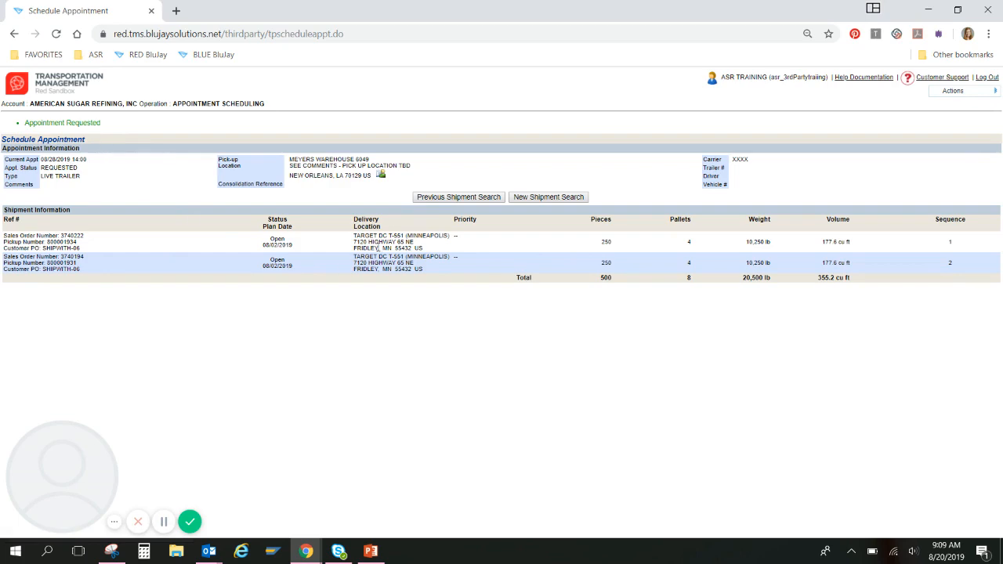
pyautogui.click(476, 201)
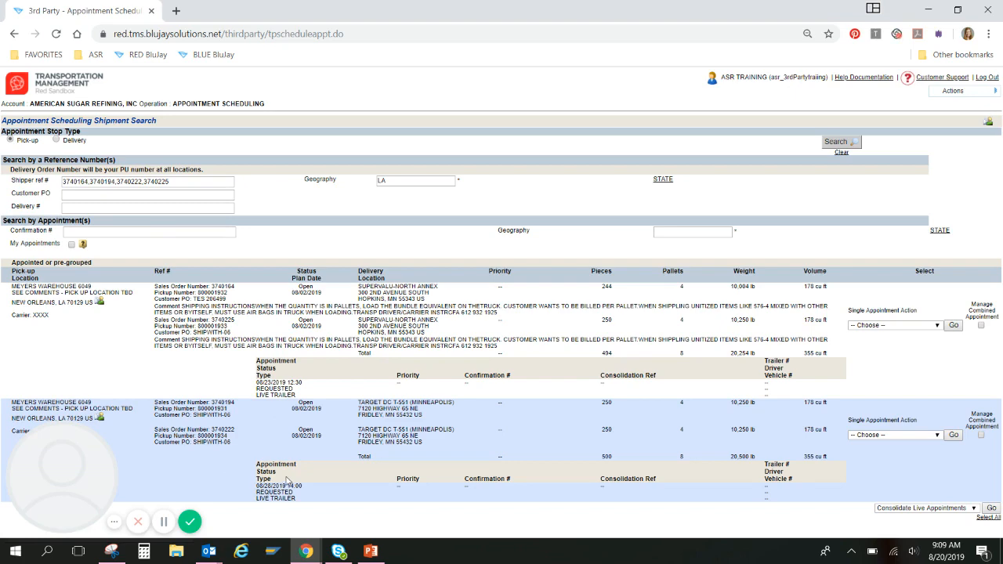
# Switch to Outlook and review the new appointment request email, from the requested action and pick-up location to both shipments' reference lines.
pyautogui.click(209, 550)
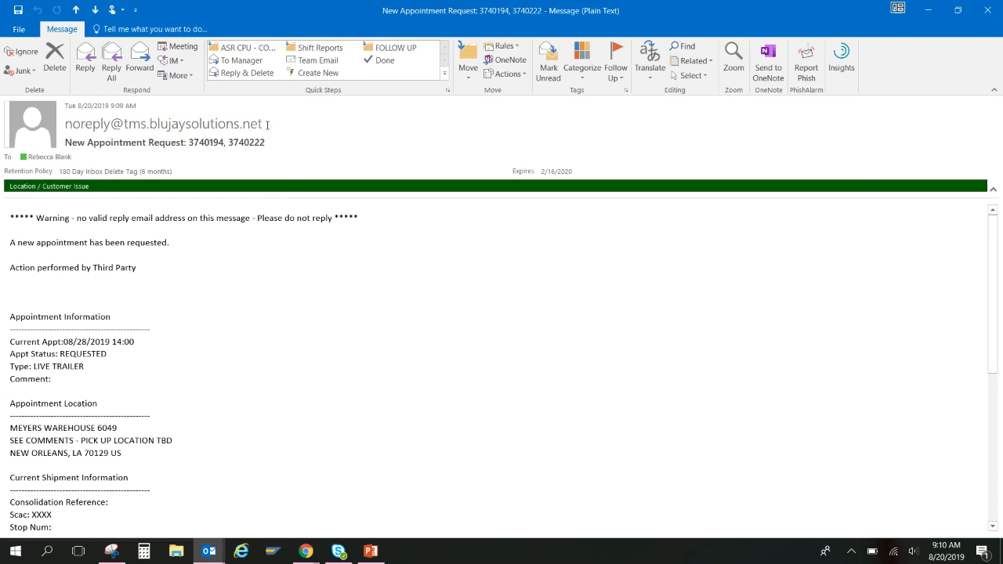
pyautogui.moveTo(8, 242); pyautogui.dragTo(181, 242)
pyautogui.click(152, 272)
pyautogui.scroll(-2, 153, 306)
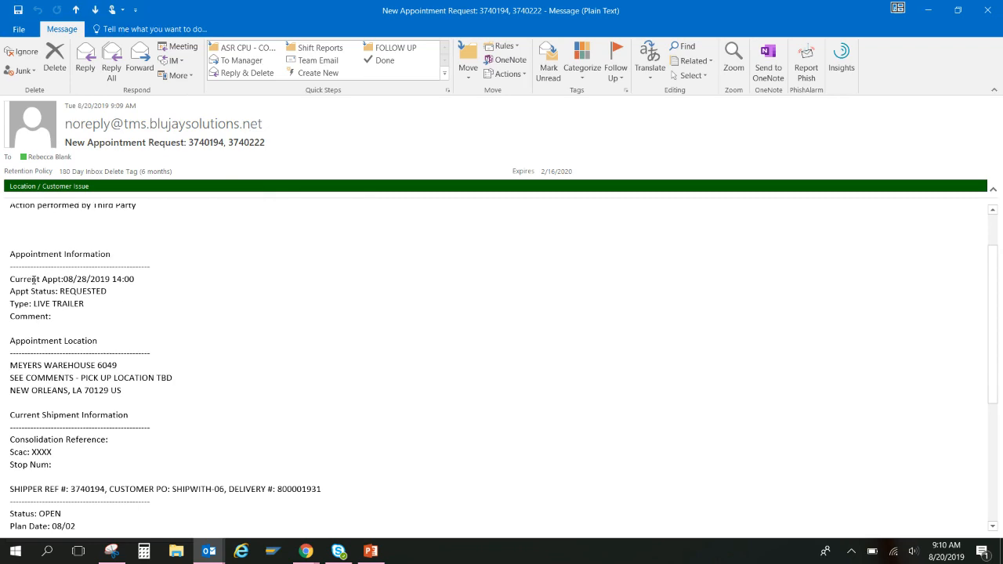
pyautogui.scroll(-2, 36, 285)
pyautogui.moveTo(11, 289); pyautogui.dragTo(155, 328)
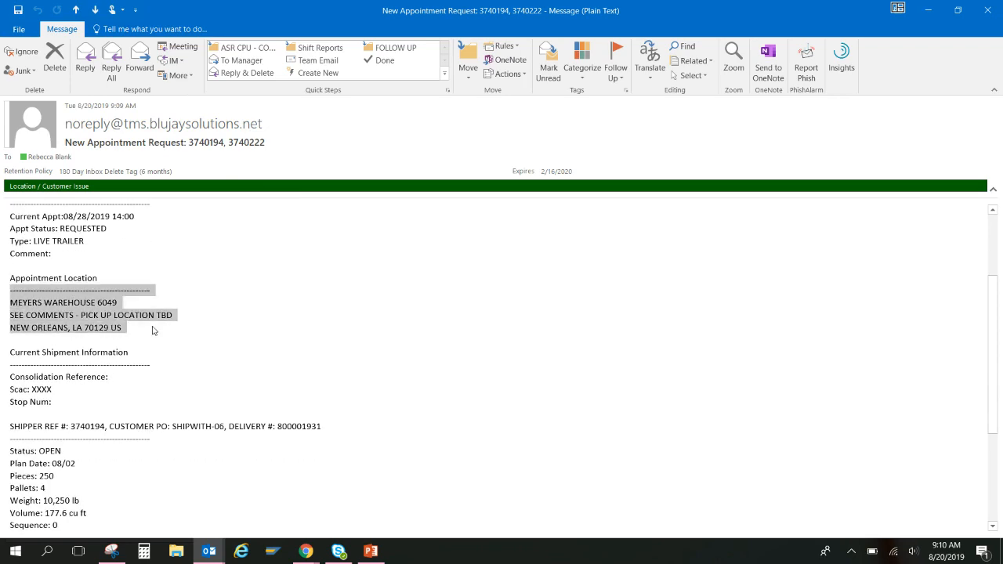
pyautogui.scroll(-2, 153, 326)
pyautogui.scroll(-4, 136, 326)
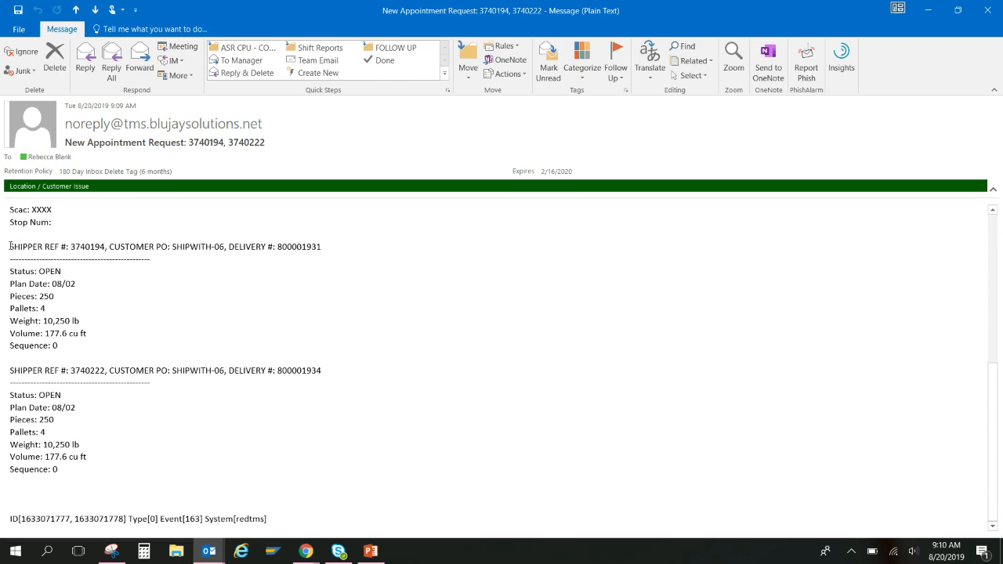
pyautogui.moveTo(10, 246); pyautogui.dragTo(329, 247)
pyautogui.click(323, 292)
pyautogui.moveTo(17, 369); pyautogui.dragTo(268, 369)
pyautogui.click(223, 401)
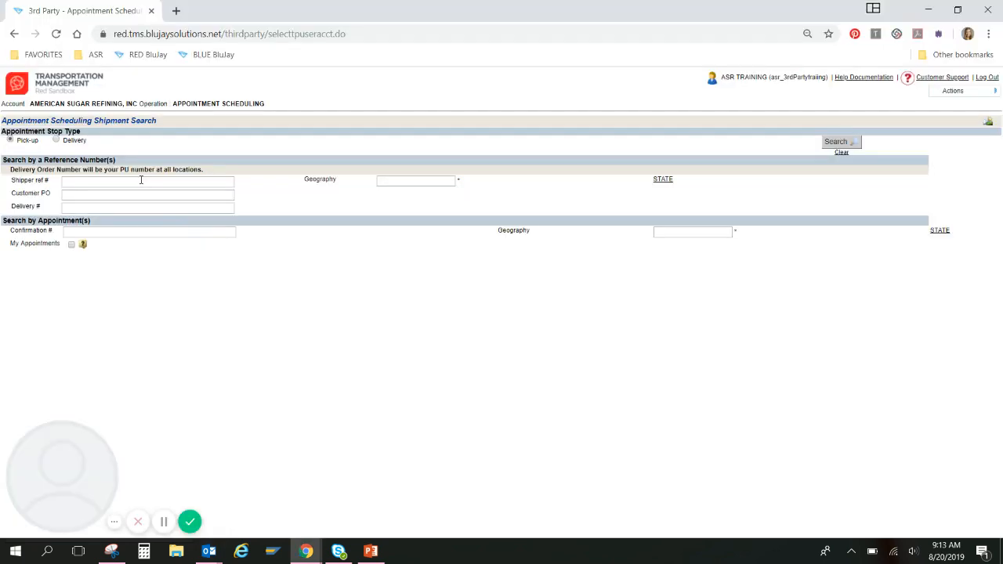
# In Chrome, search pick-ups again with the saved four shipper reference numbers and geography LA, and check the 08/23/2019 appointment's status and confirmation number.
pyautogui.click(141, 180)
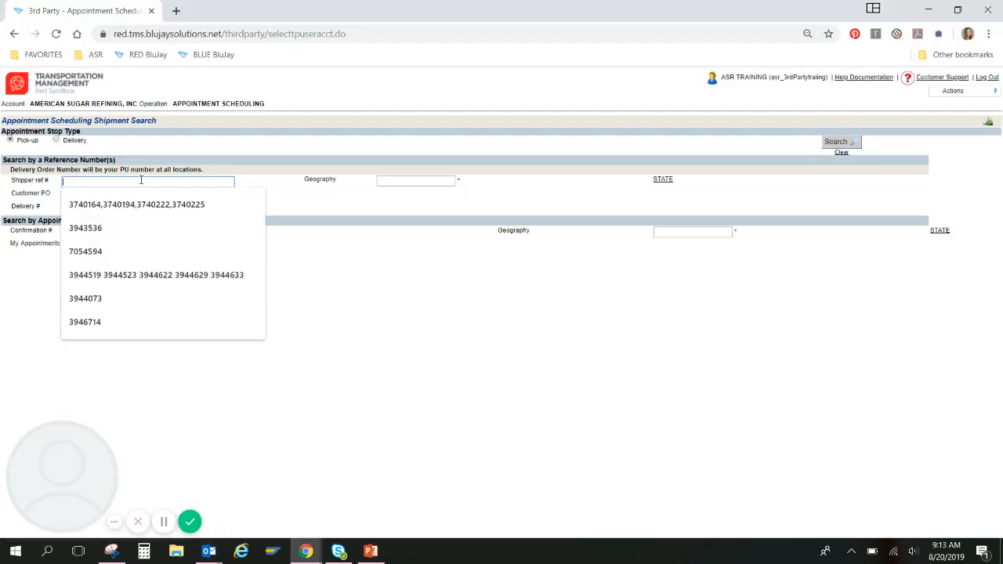
pyautogui.click(145, 205)
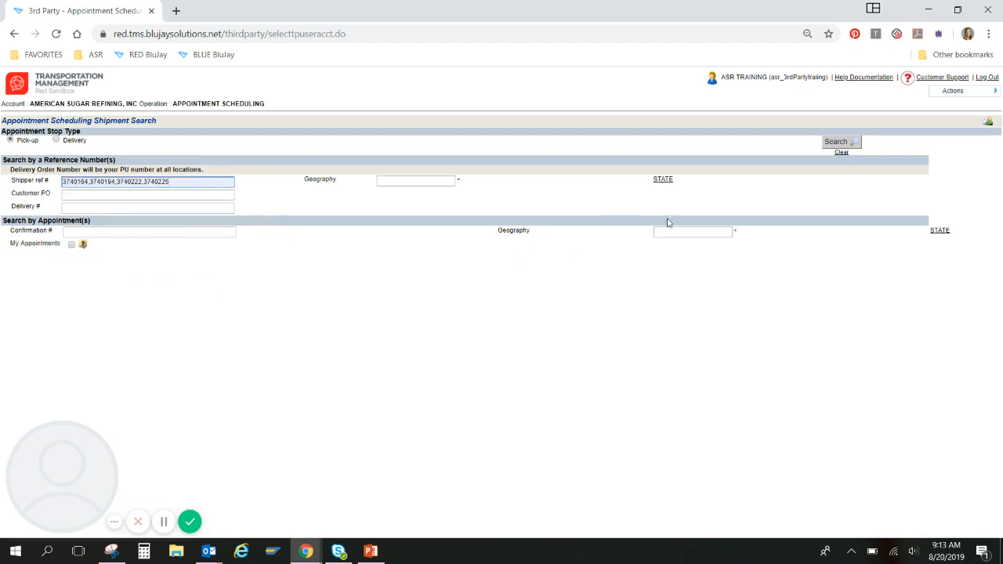
pyautogui.click(404, 179)
pyautogui.click(400, 205)
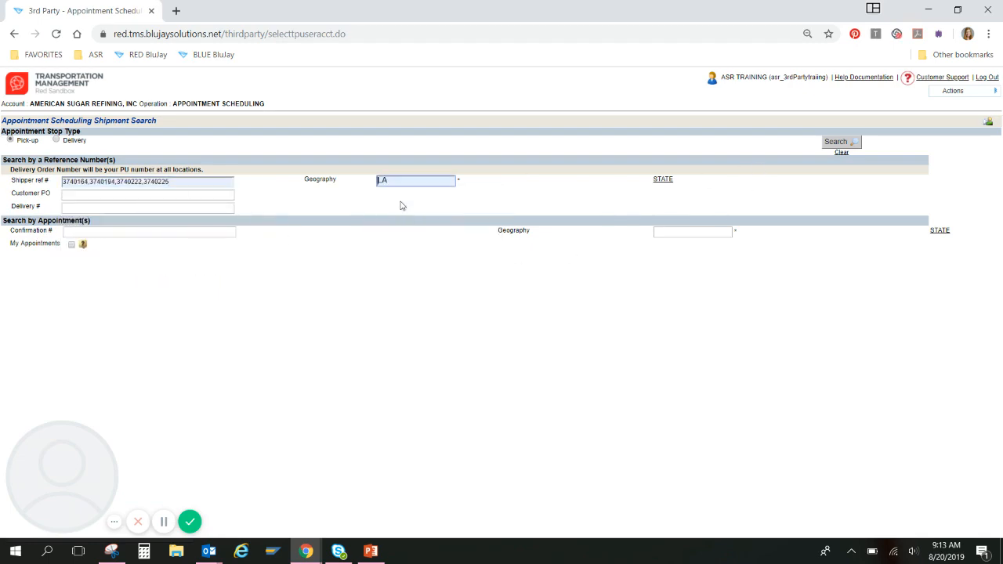
pyautogui.click(823, 142)
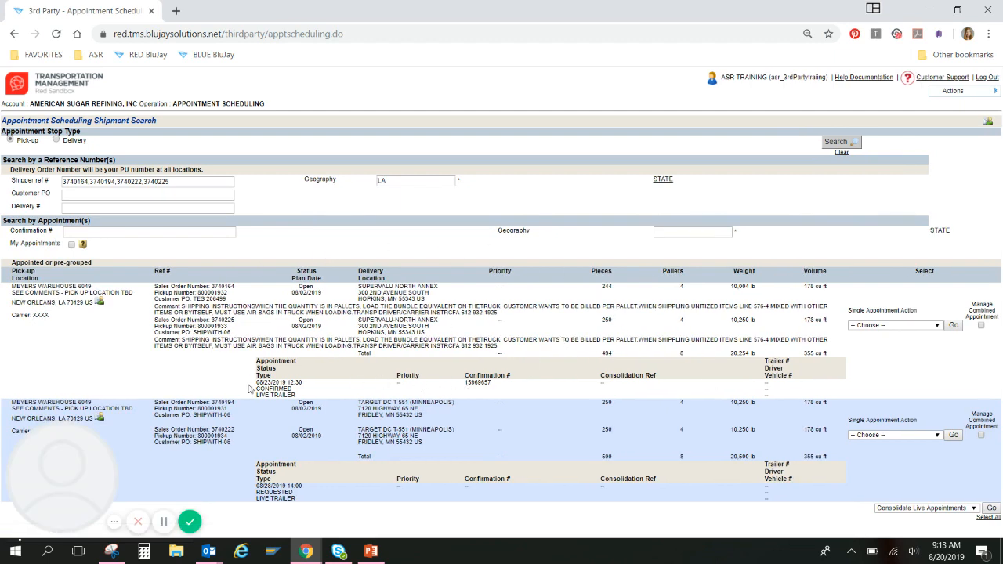
pyautogui.moveTo(249, 386); pyautogui.dragTo(303, 391)
pyautogui.click(460, 384)
pyautogui.moveTo(462, 384); pyautogui.dragTo(496, 385)
pyautogui.click(515, 390)
# Void the consolidation of the 08/28/2019 14:00 appointment with a comment ending in "AND ship alone", and close the void window.
pyautogui.click(896, 435)
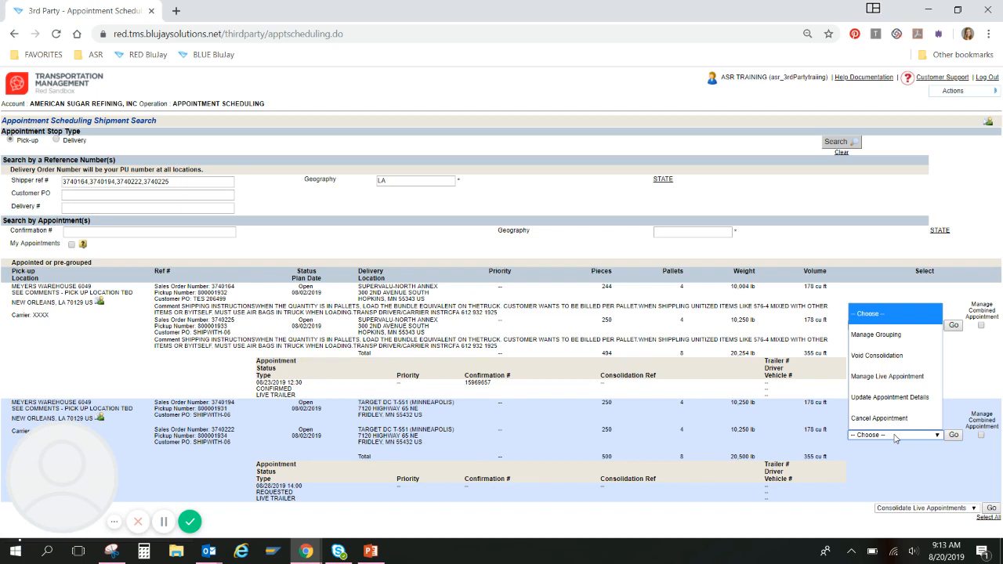
pyautogui.click(896, 360)
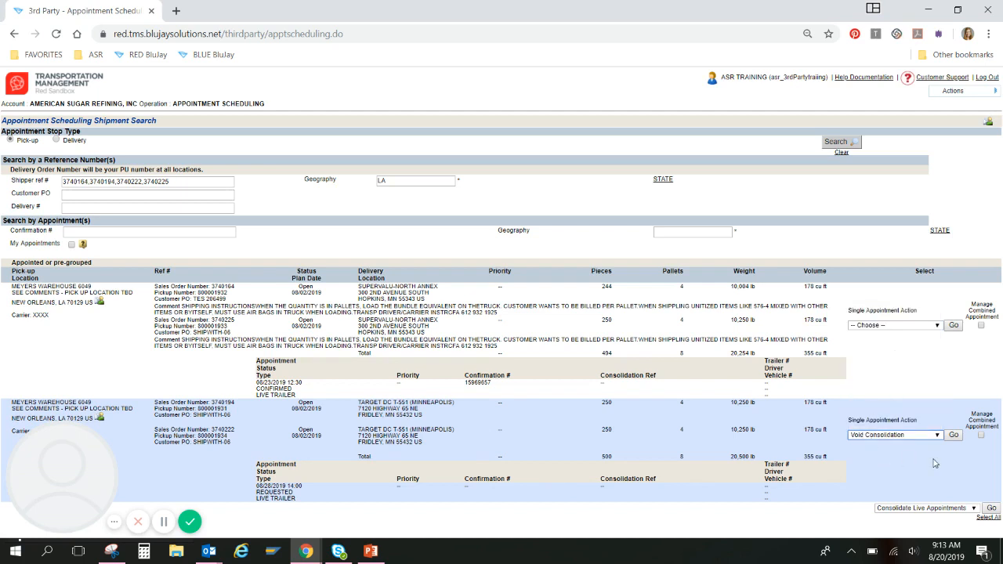
pyautogui.click(953, 435)
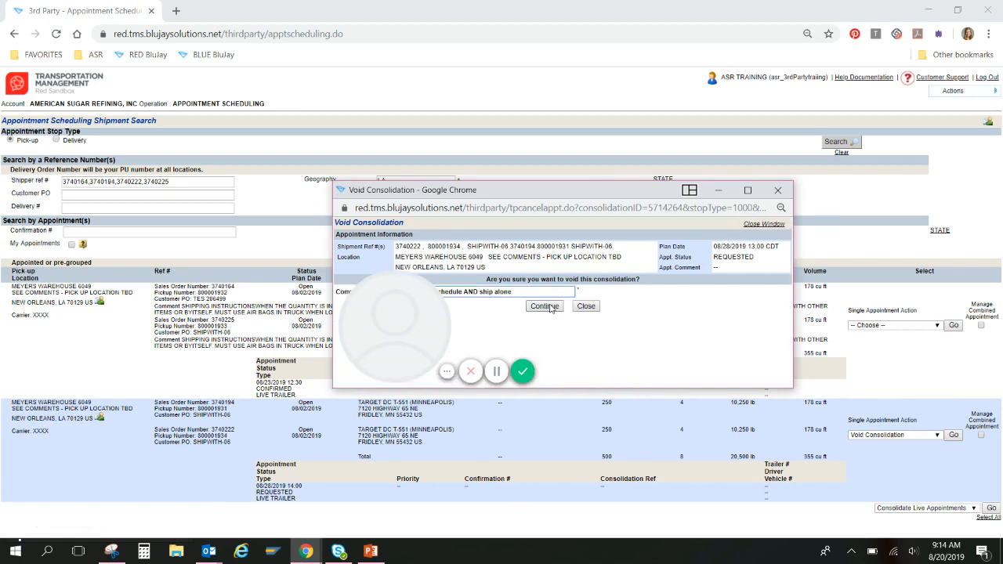
pyautogui.click(544, 306)
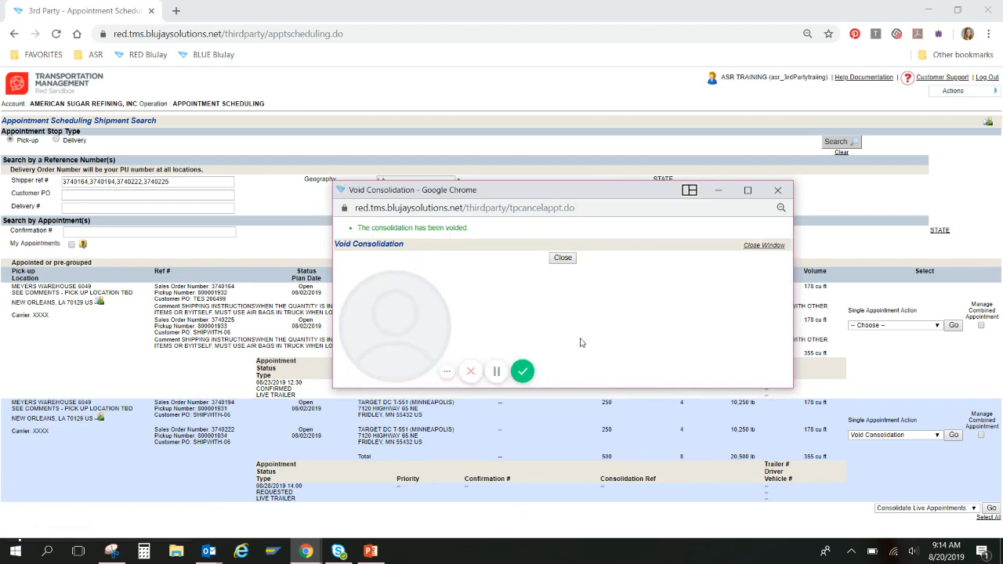
pyautogui.click(563, 259)
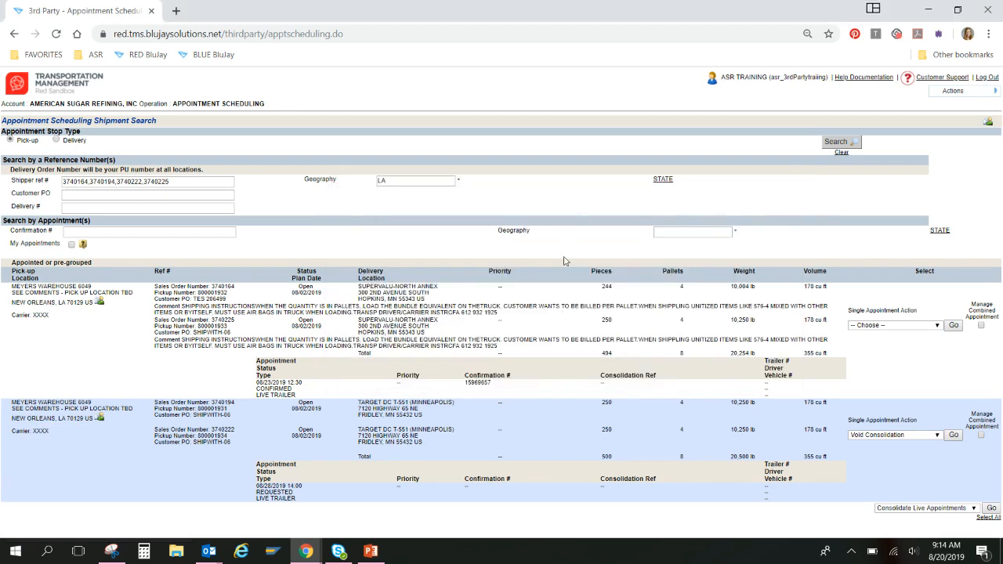
# Rerun the pick-up search and start a live appointment for only the first unappointed Target Minneapolis shipment.
pyautogui.click(843, 144)
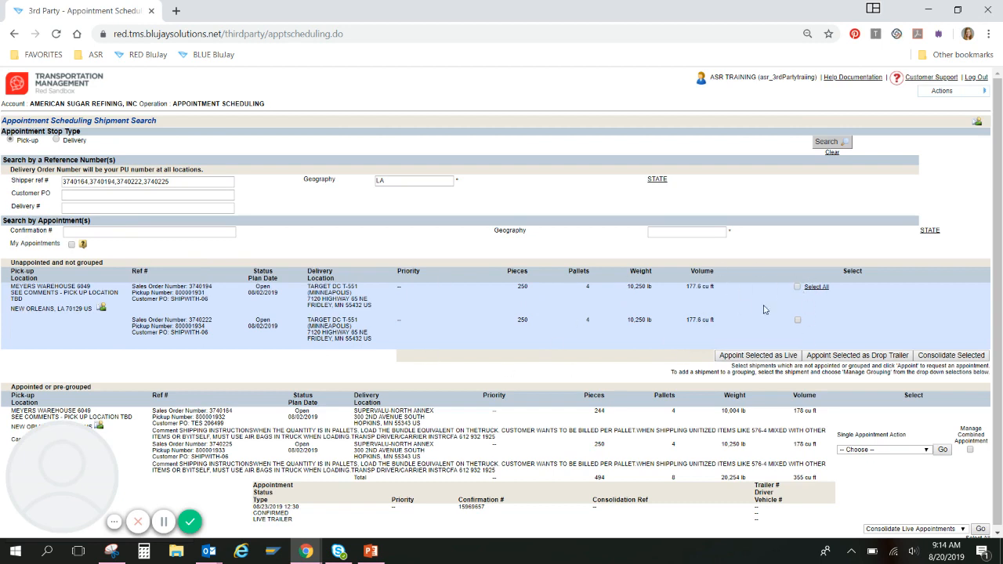
pyautogui.click(796, 288)
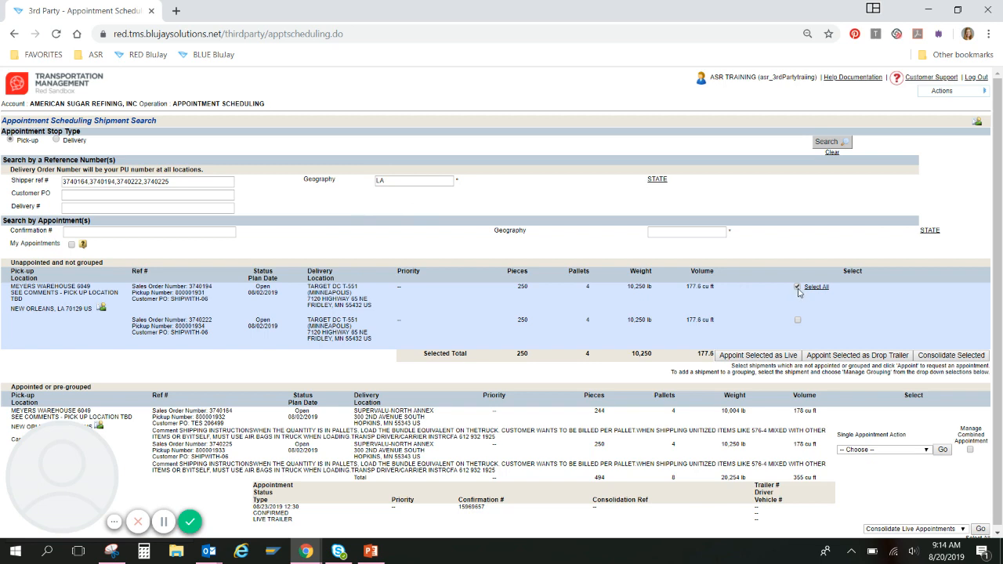
pyautogui.click(739, 360)
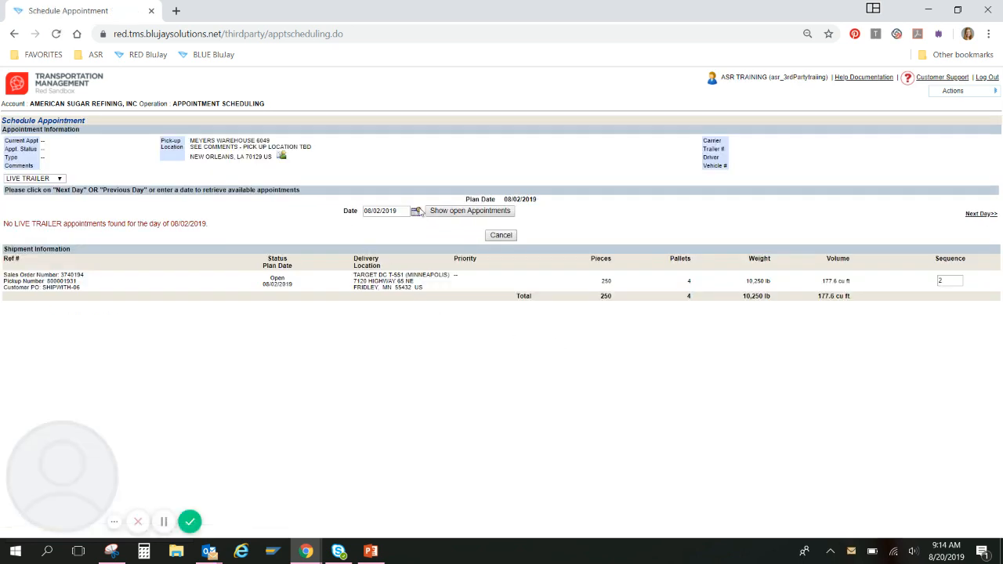
# Request the live trailer appointment for 08/29/2019 at 16:30 with carrier XXXX, and return to the previous shipment search to check its entry.
pyautogui.click(416, 210)
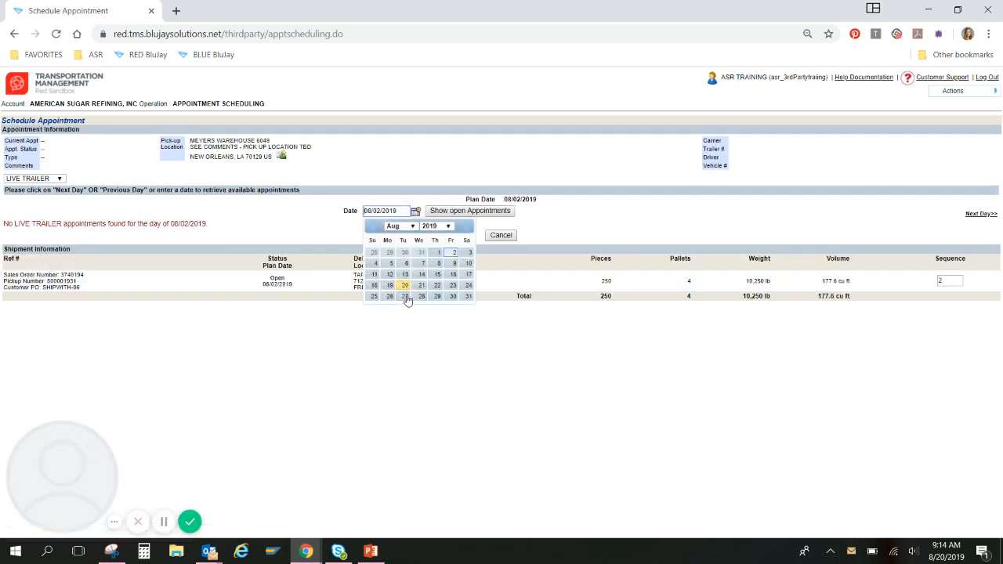
pyautogui.click(437, 296)
pyautogui.click(455, 212)
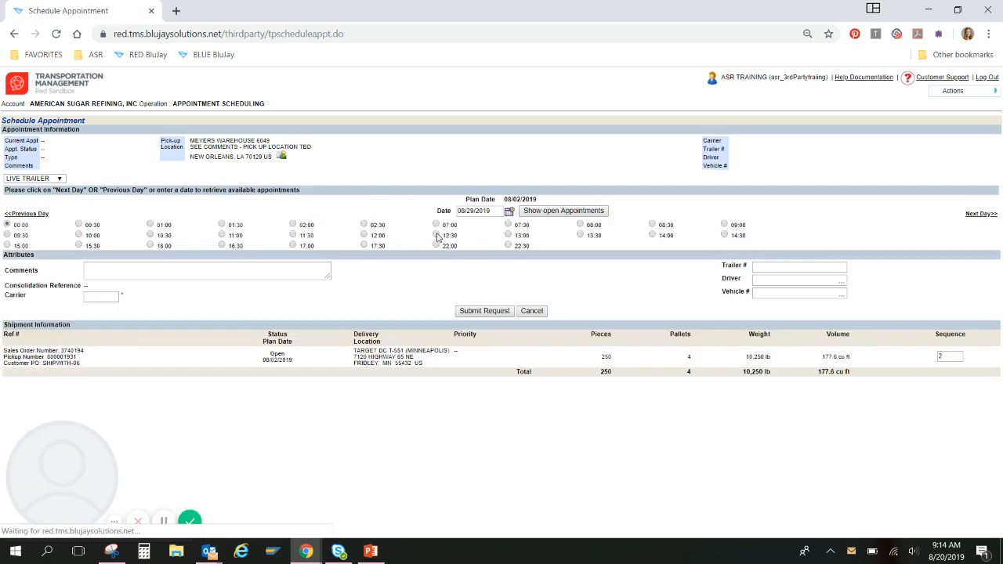
pyautogui.click(223, 246)
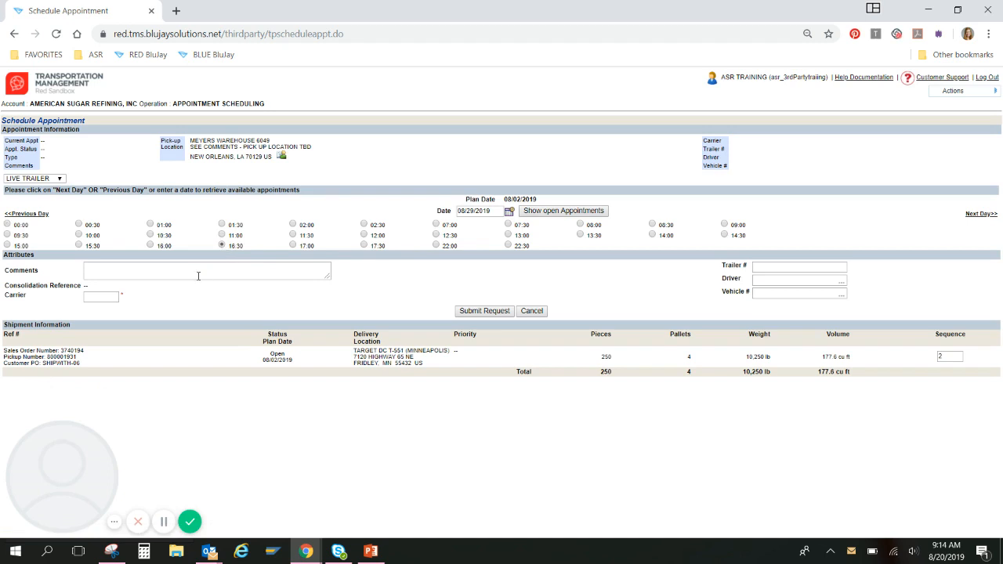
pyautogui.click(106, 295)
pyautogui.click(102, 317)
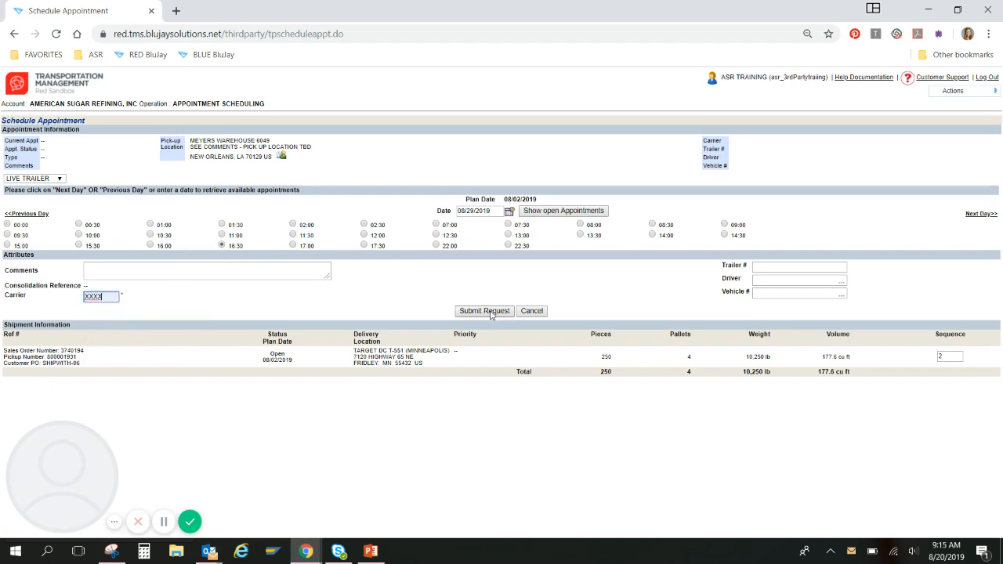
pyautogui.click(491, 313)
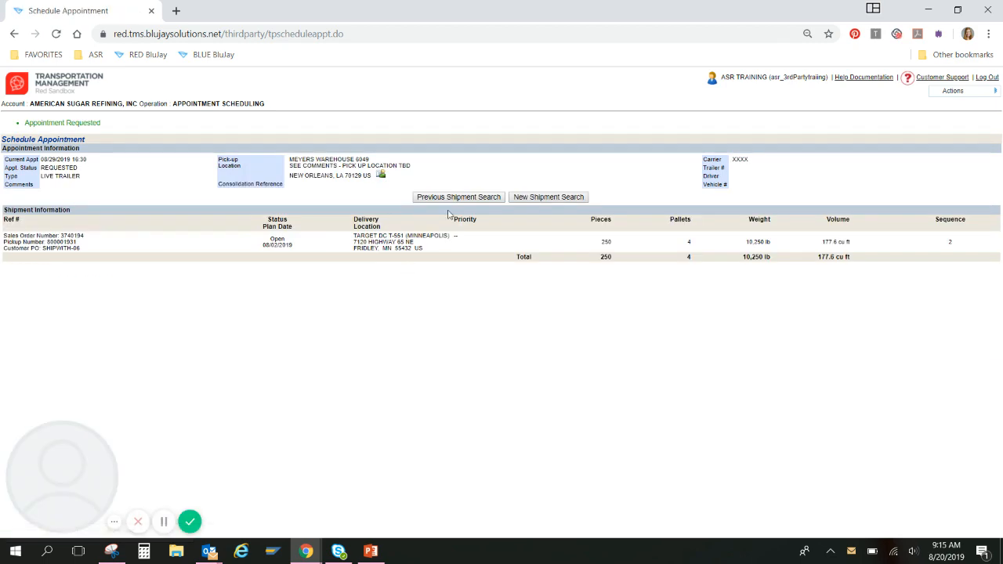
pyautogui.click(454, 198)
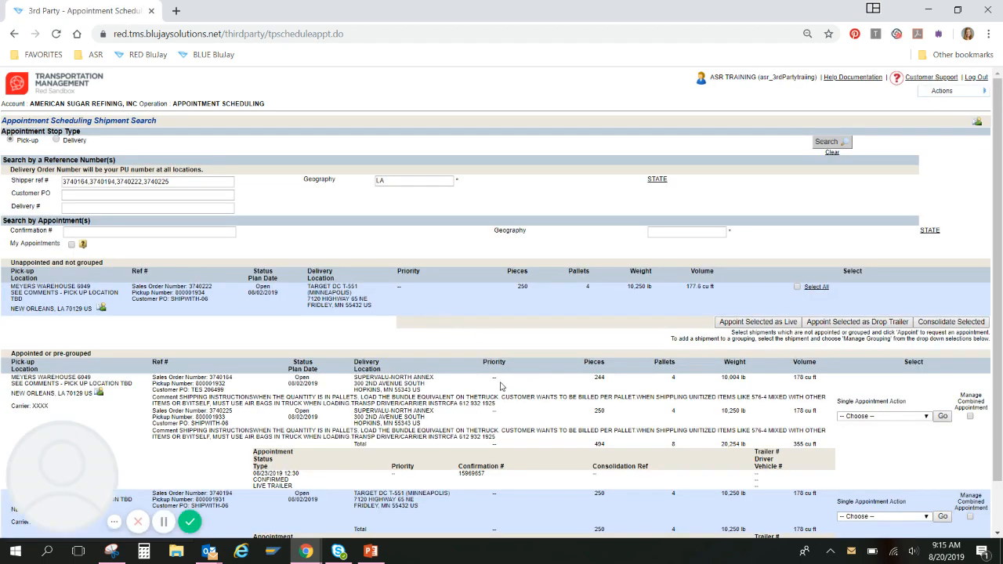
pyautogui.scroll(-1, 502, 386)
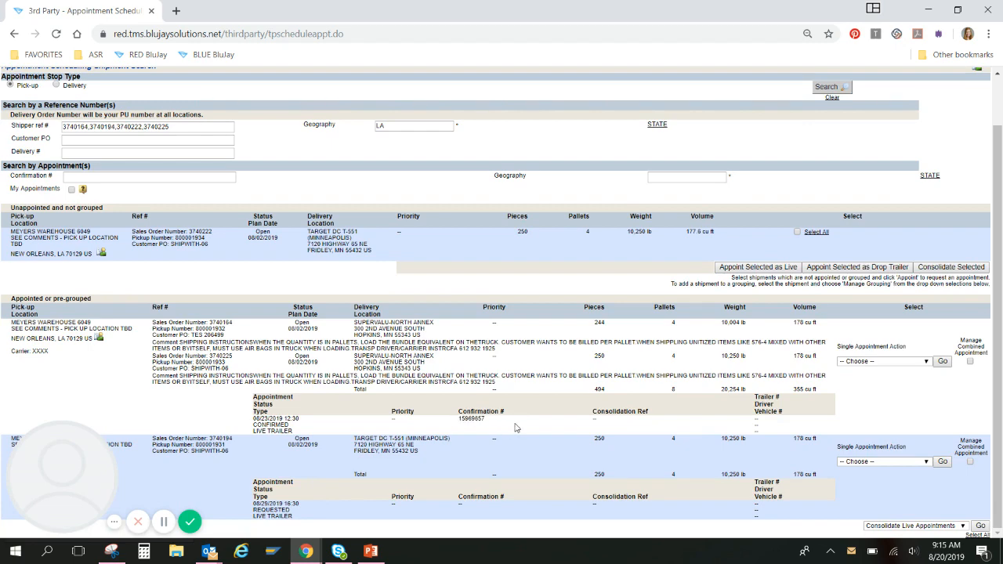
# Switch to PowerPoint and highlight the contact e-mail address under the TMS web link on the opening part of the slide.
pyautogui.hotkey('alt', 'Tab')
pyautogui.moveTo(997, 367); pyautogui.dragTo(998, 113)
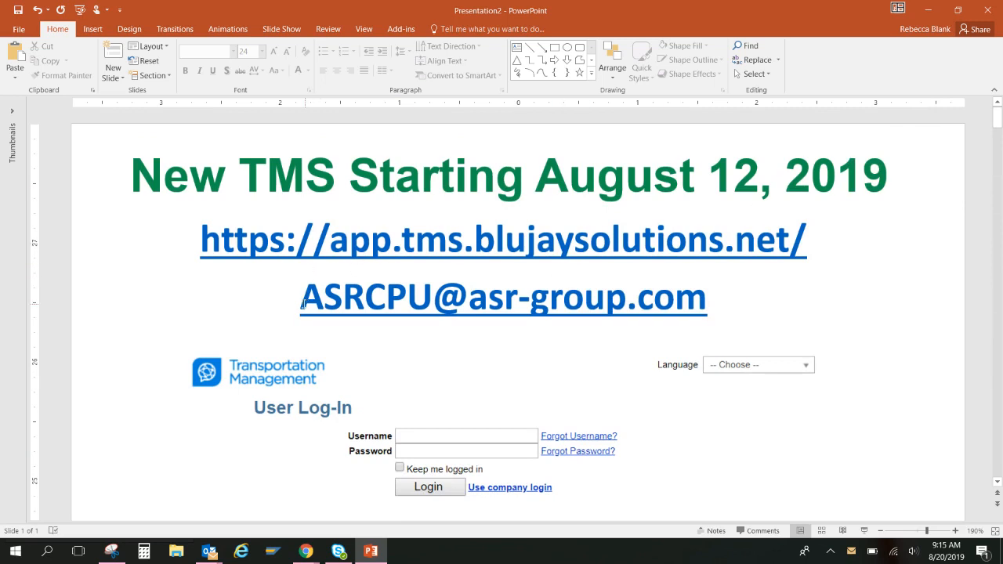
pyautogui.moveTo(295, 303); pyautogui.dragTo(745, 307)
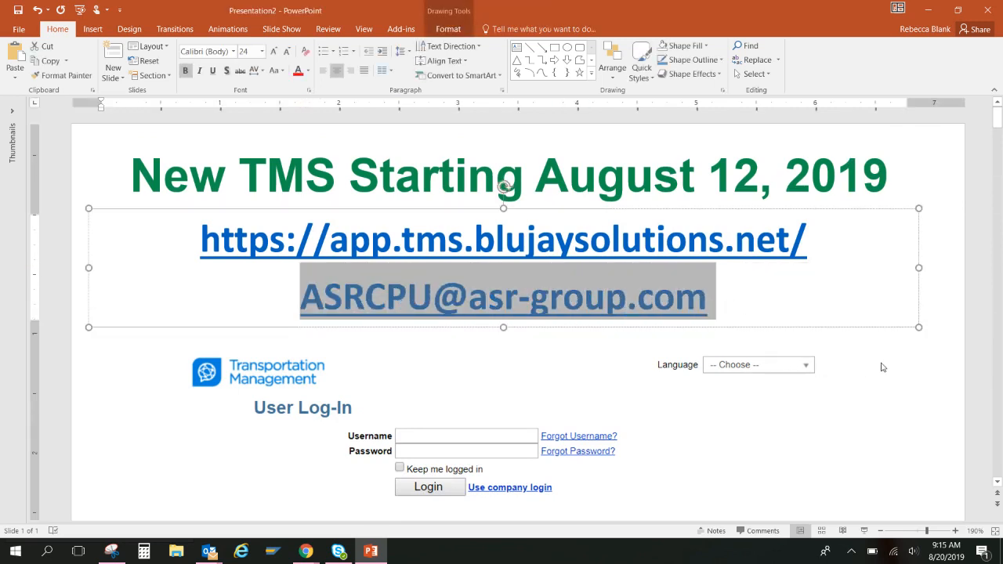